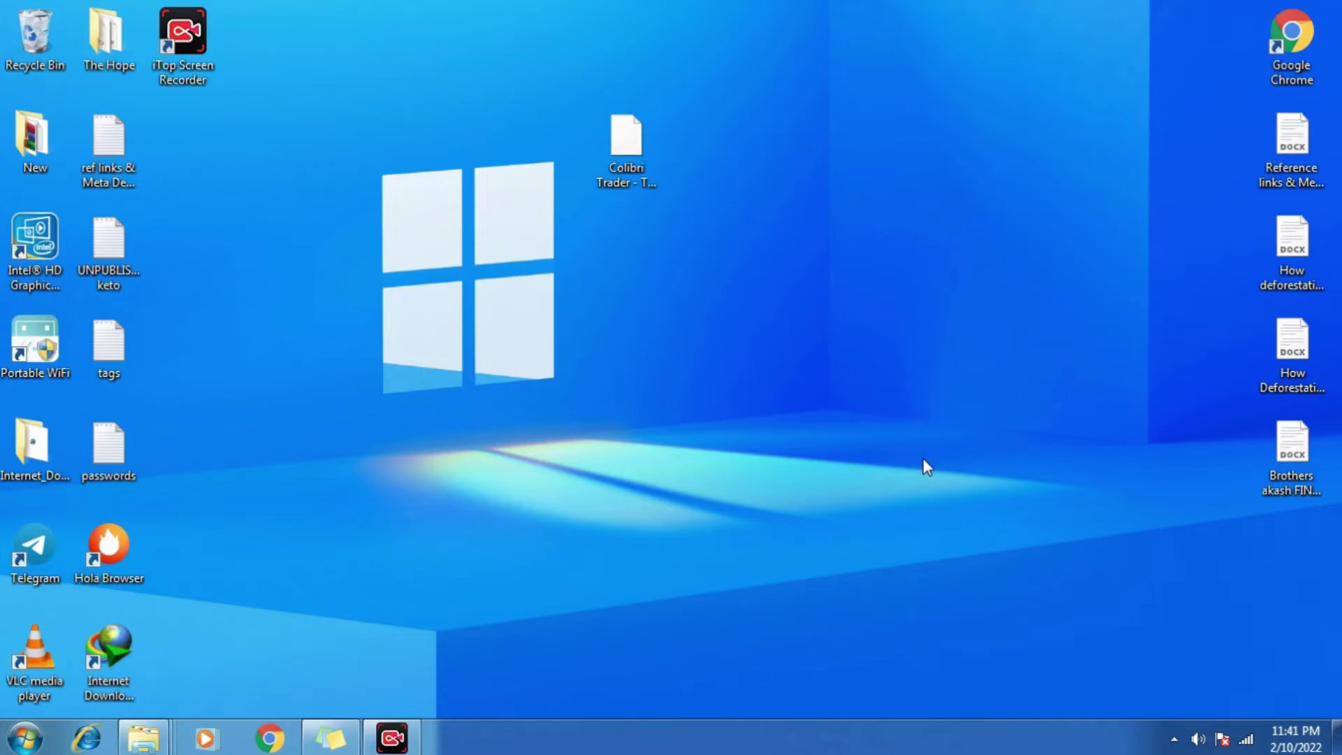
Inspect the Colibri Trader archive's properties (type RAR File), then try opening it unsuccessfully.
{"action": "left_click", "coordinate": [636, 149]}
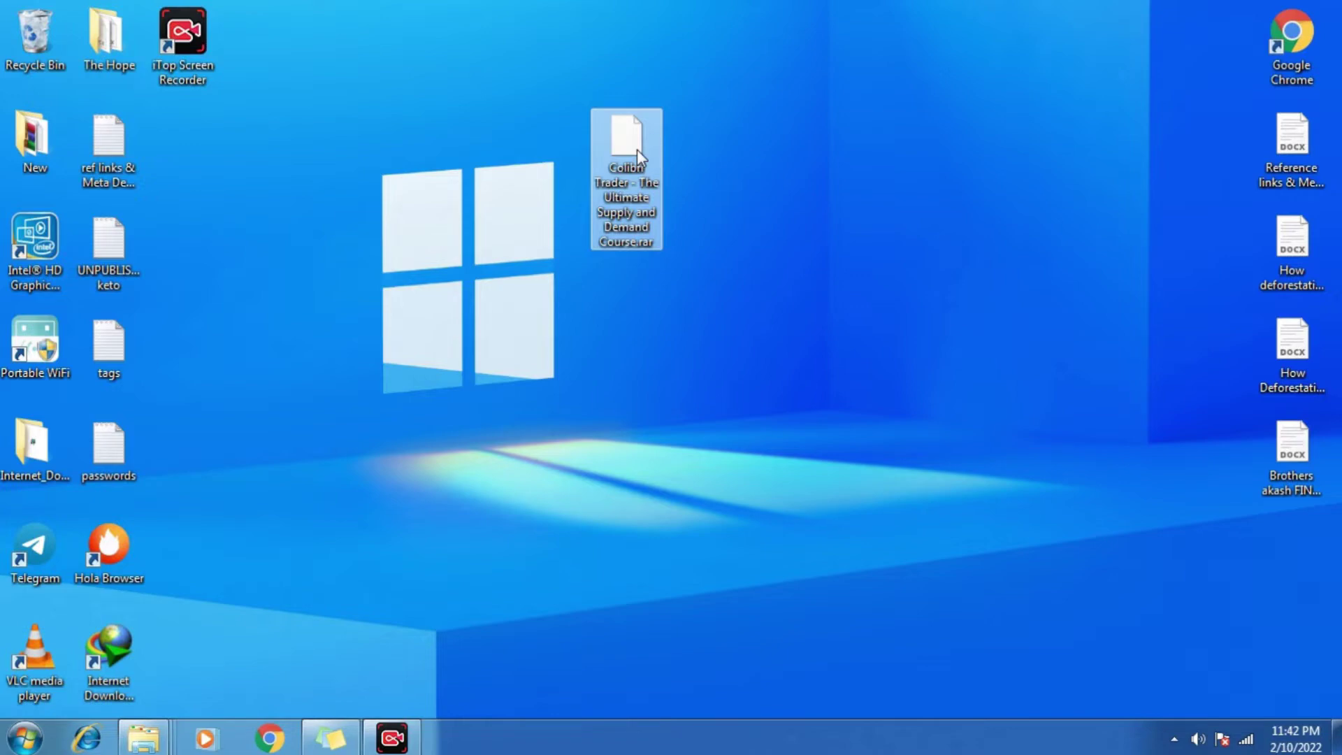
{"action": "right_click", "coordinate": [636, 149]}
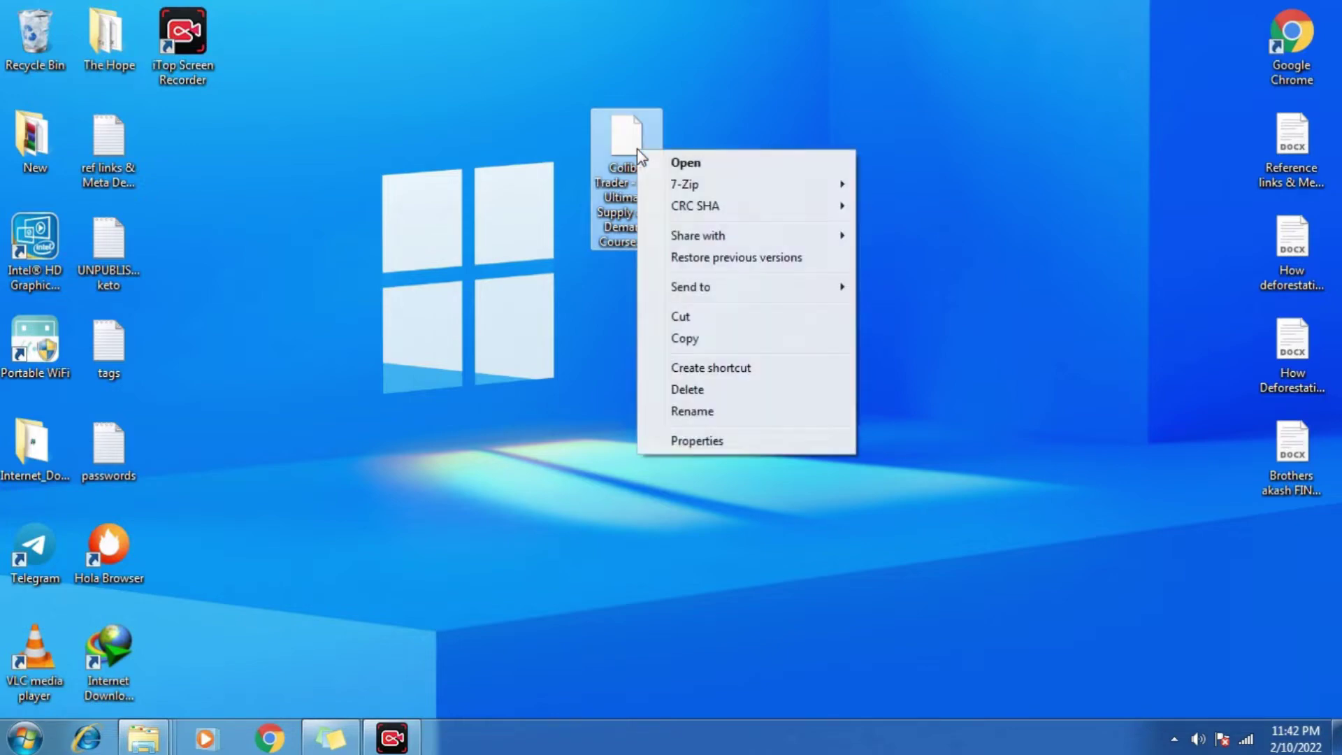
{"action": "left_click", "coordinate": [699, 439]}
{"action": "left_click", "coordinate": [769, 198]}
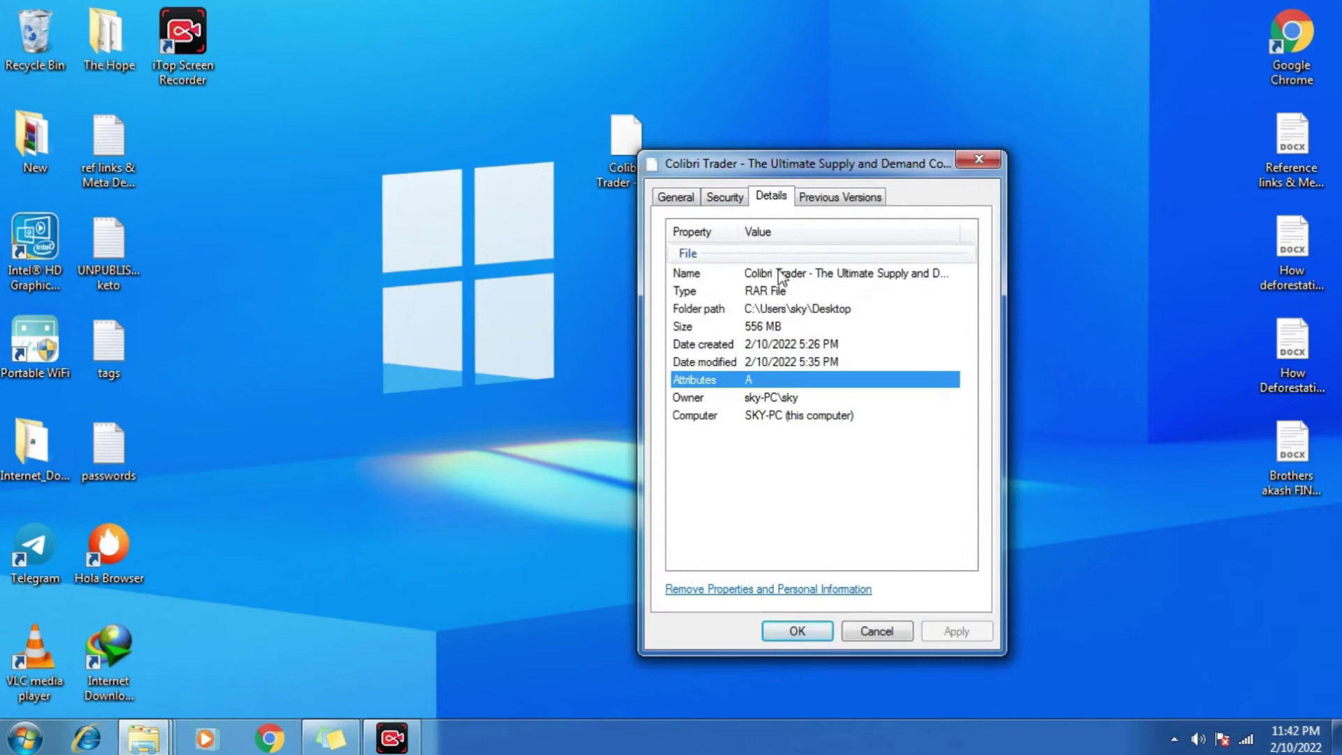
{"action": "left_click", "coordinate": [758, 292]}
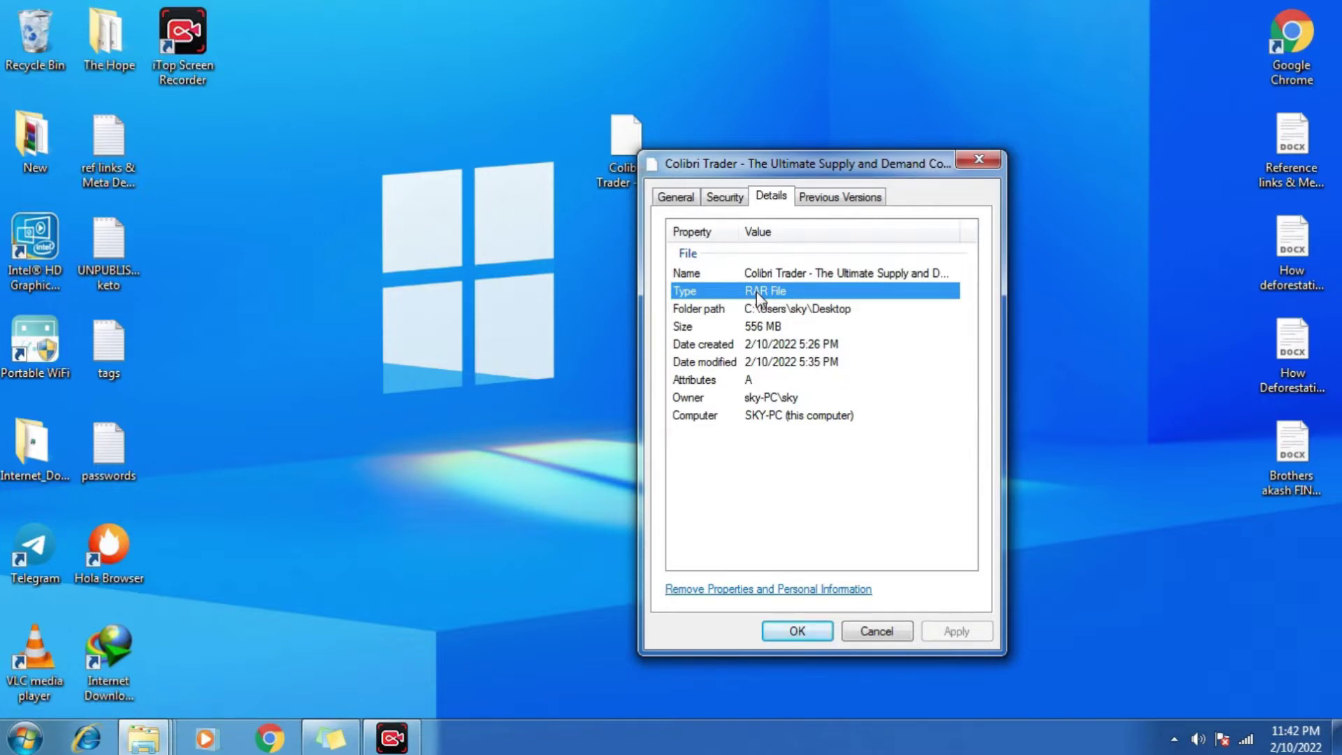
{"action": "left_click", "coordinate": [797, 633]}
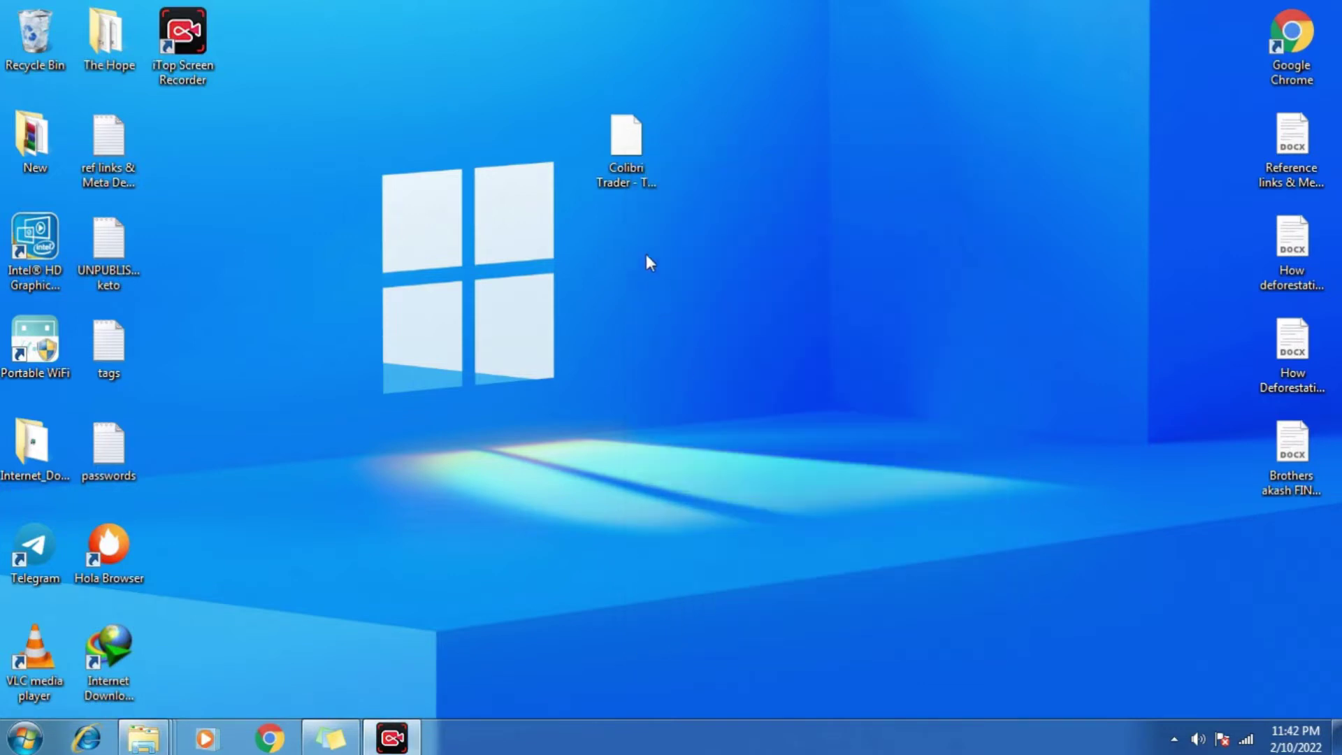
{"action": "double_click", "coordinate": [627, 169]}
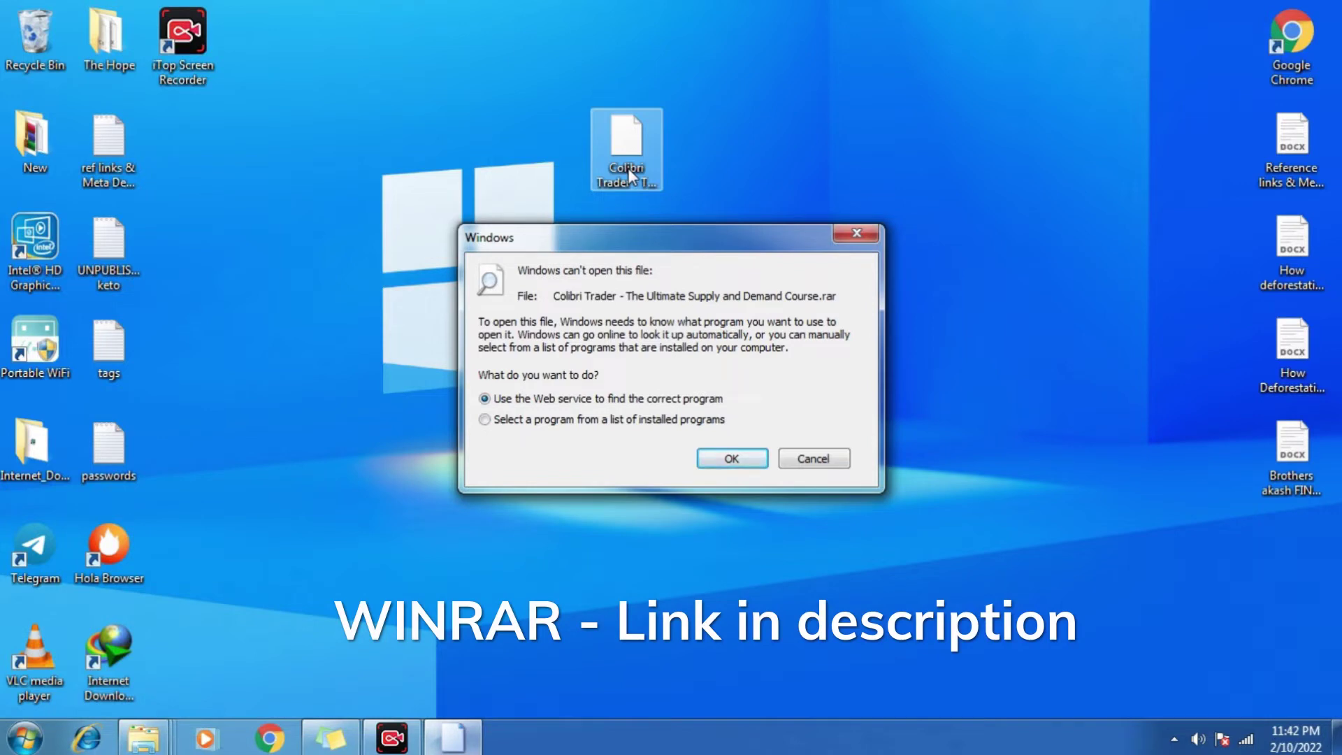
{"action": "left_click", "coordinate": [728, 460]}
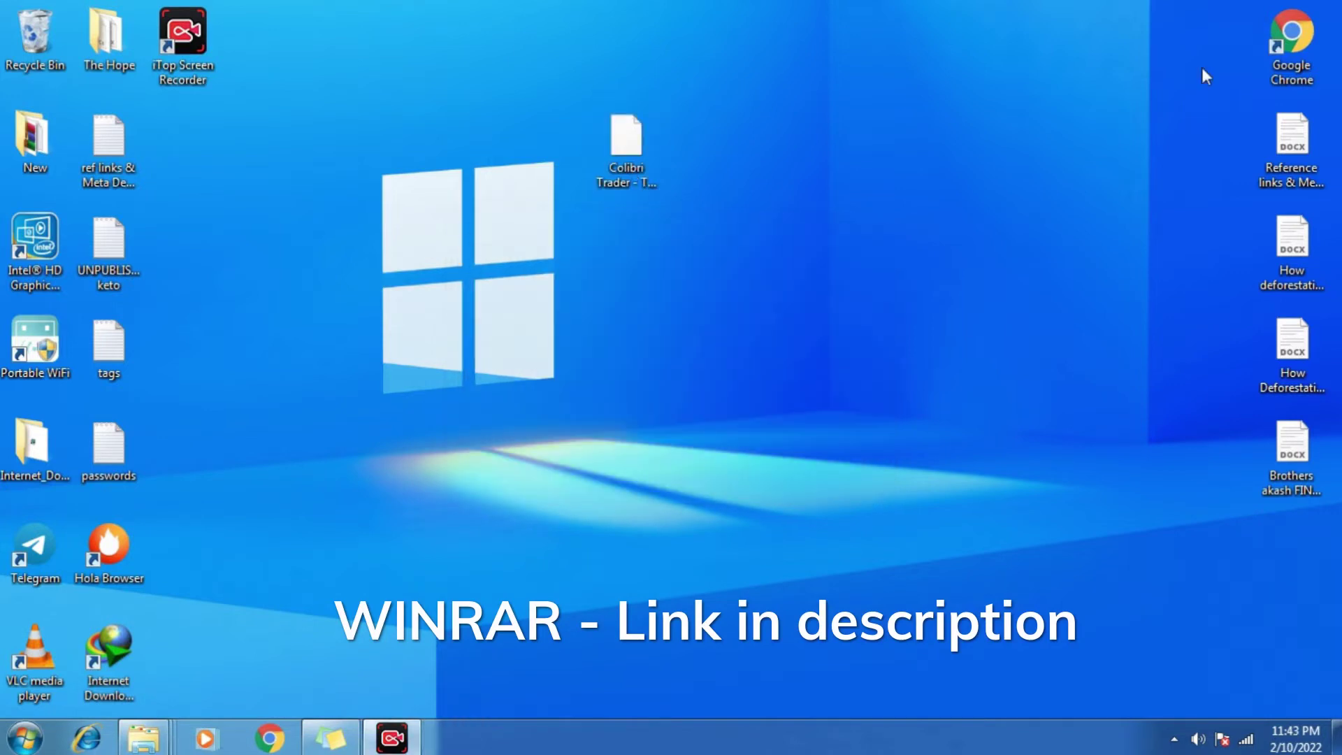
In Chrome, go to win-rar.com via the 'winr' suggestion and open its download page.
{"action": "left_click", "coordinate": [271, 741]}
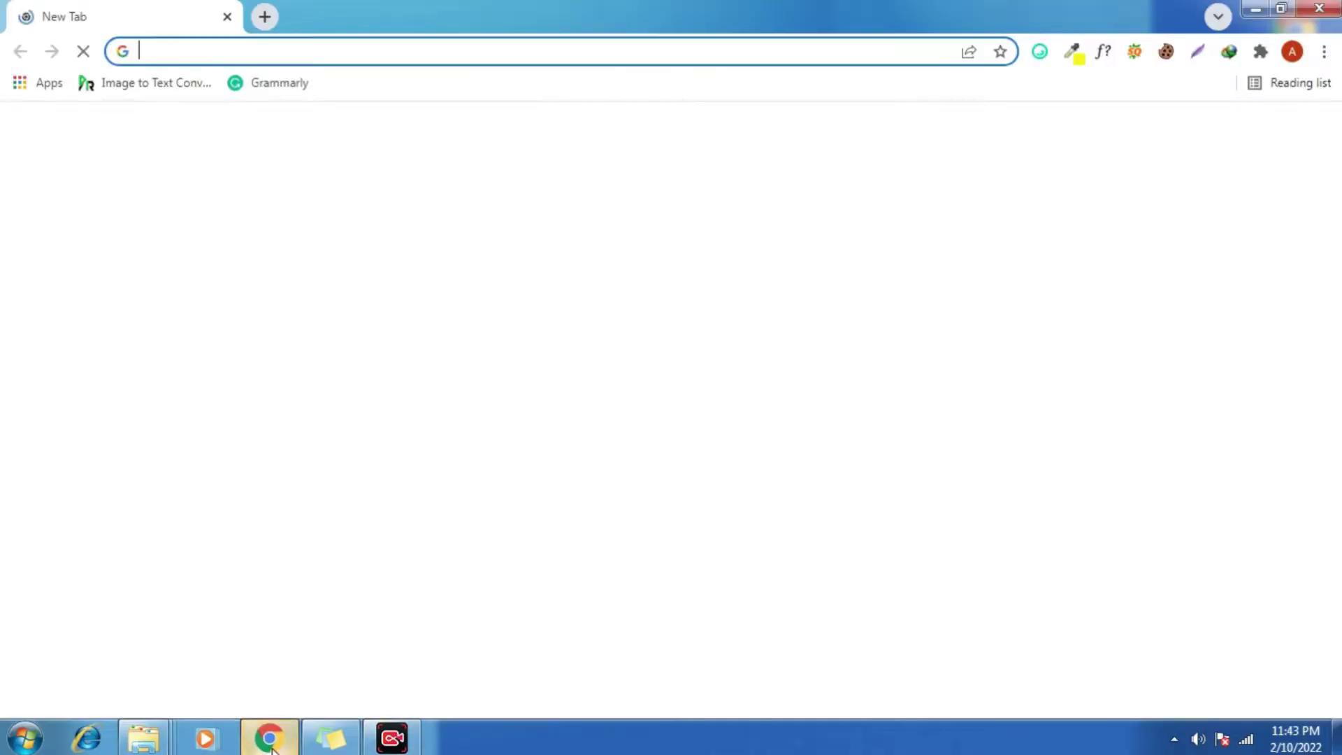
{"action": "left_click", "coordinate": [320, 45]}
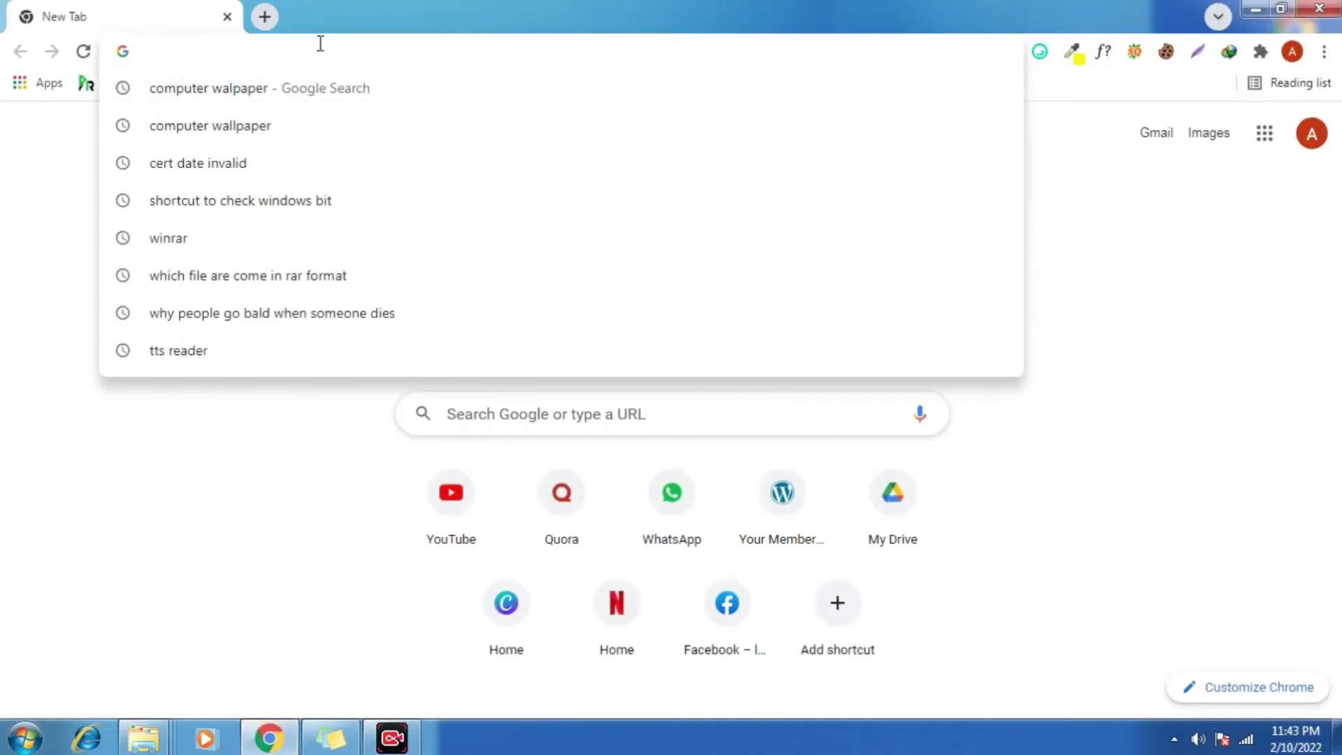
{"action": "type", "text": "winr"}
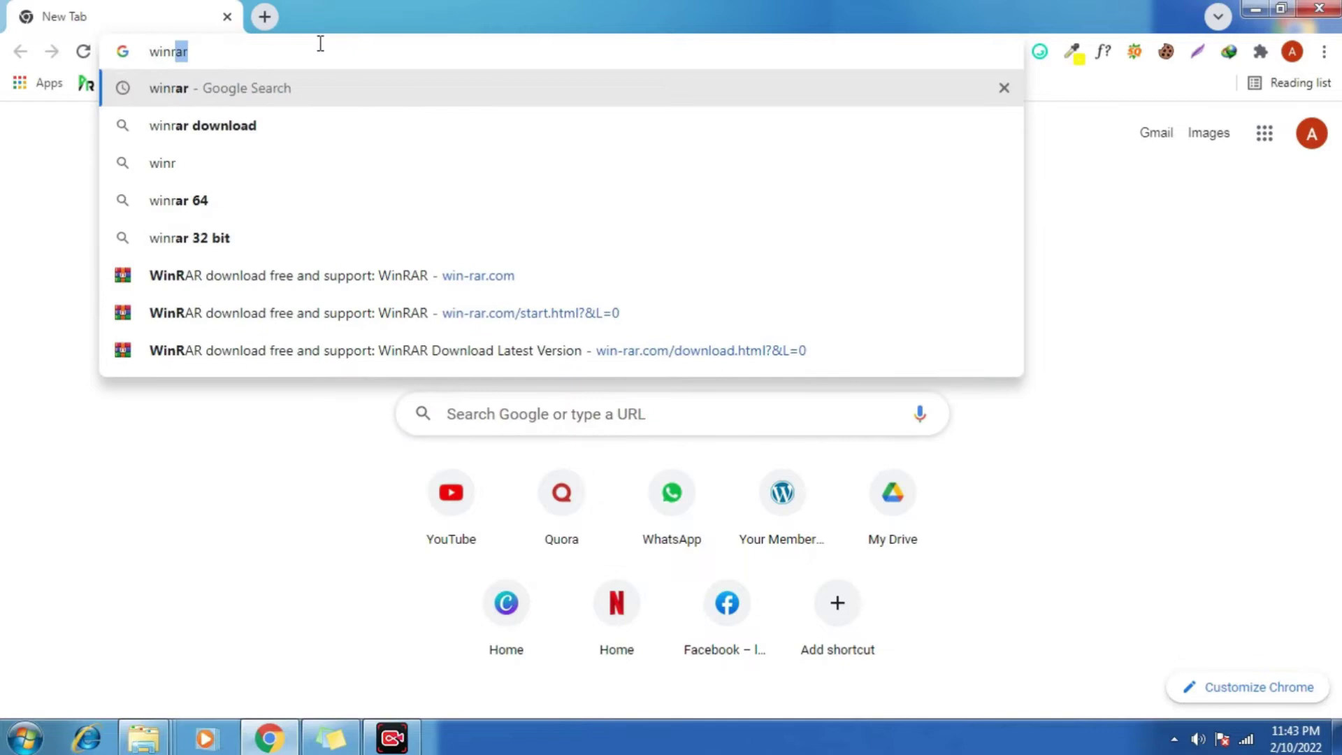
{"action": "left_click", "coordinate": [233, 285]}
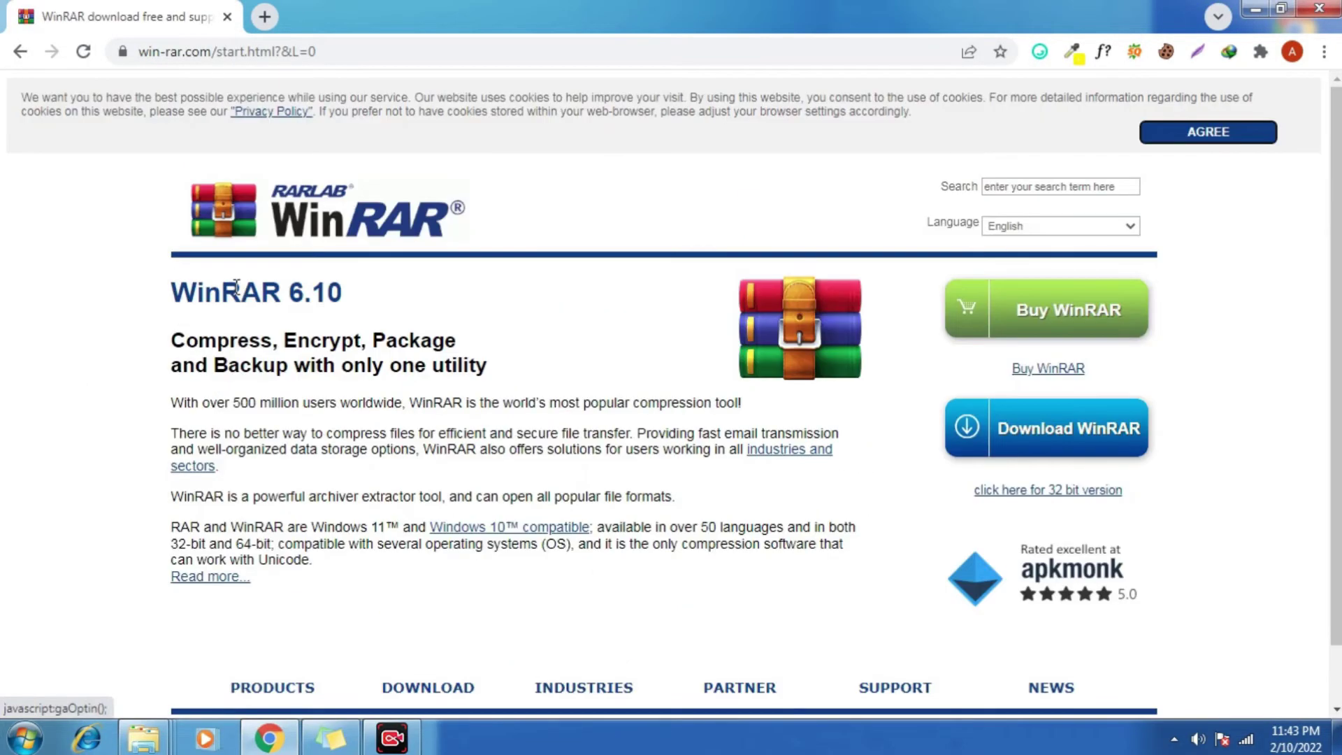
{"action": "scroll", "coordinate": [419, 317], "scroll_direction": "down", "scroll_amount": 2}
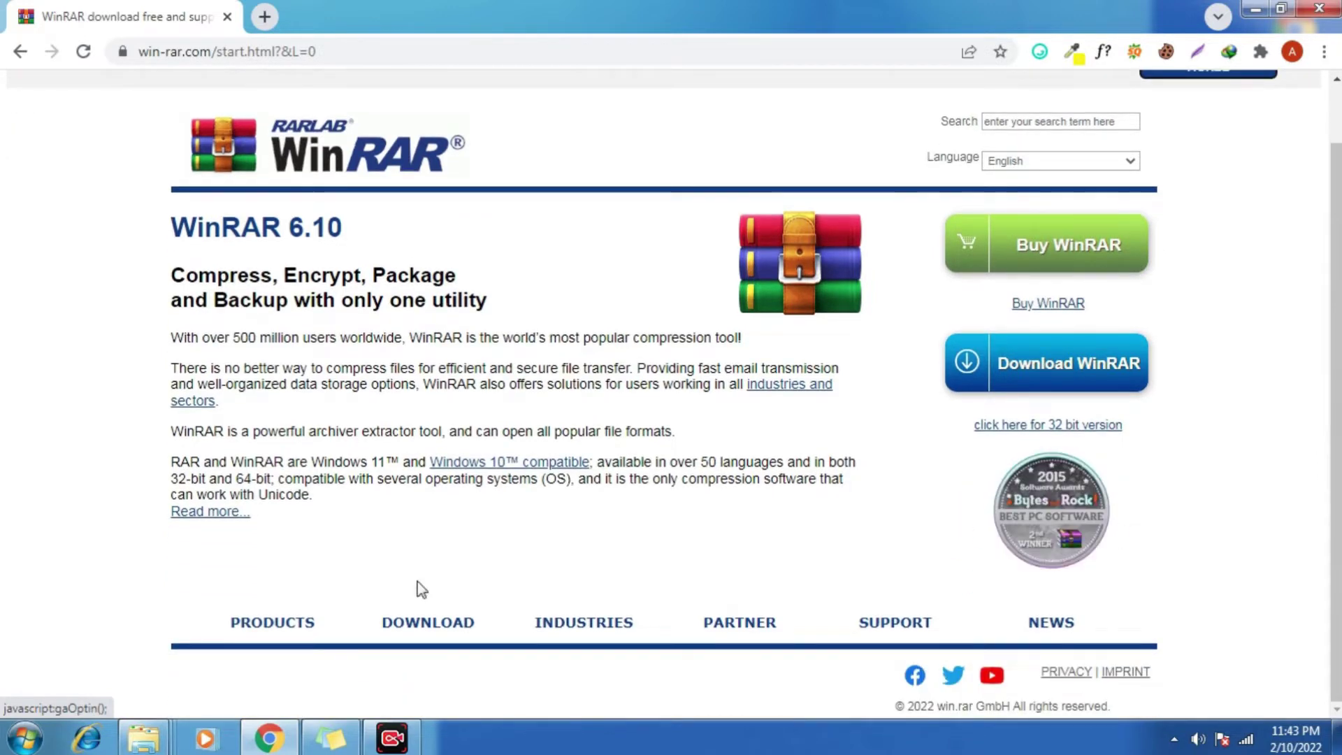
{"action": "left_click", "coordinate": [422, 624]}
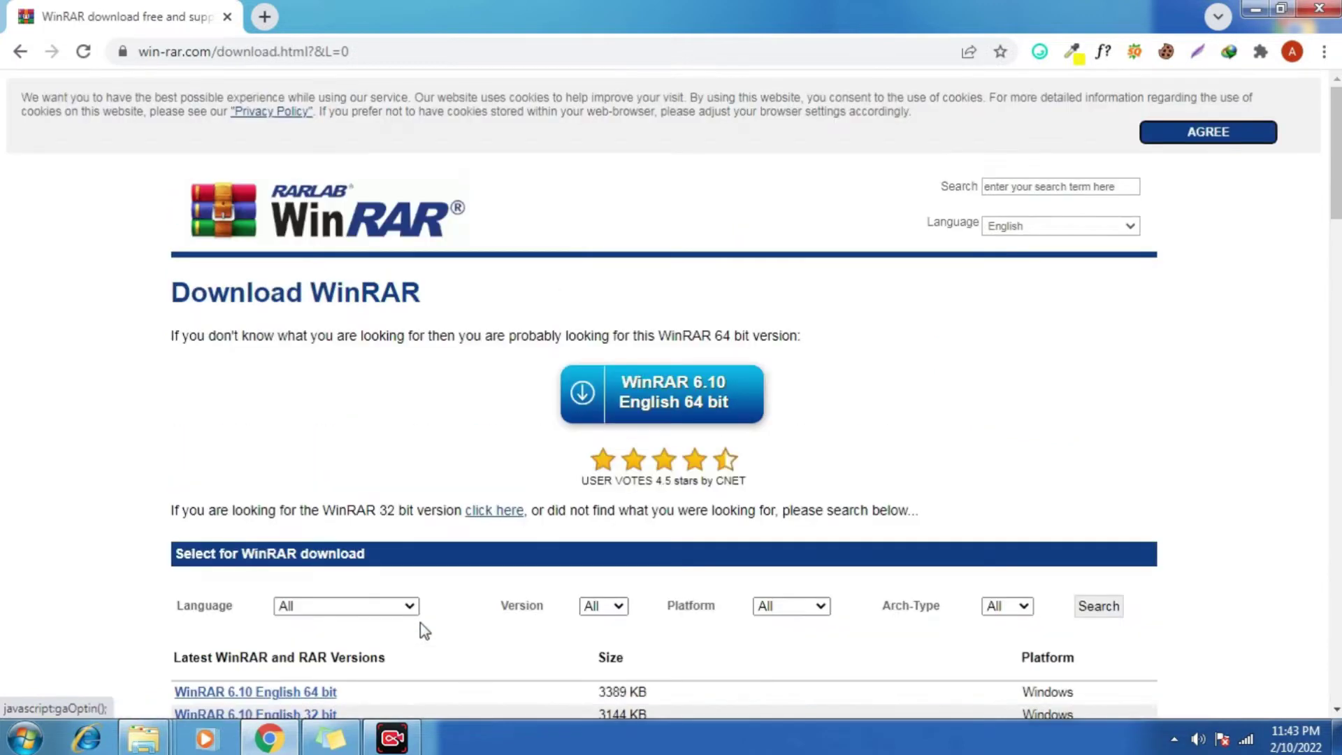
Scroll down to the table of WinRAR 6.10 downloads by language.
{"action": "scroll", "coordinate": [420, 514], "scroll_direction": "down", "scroll_amount": 3}
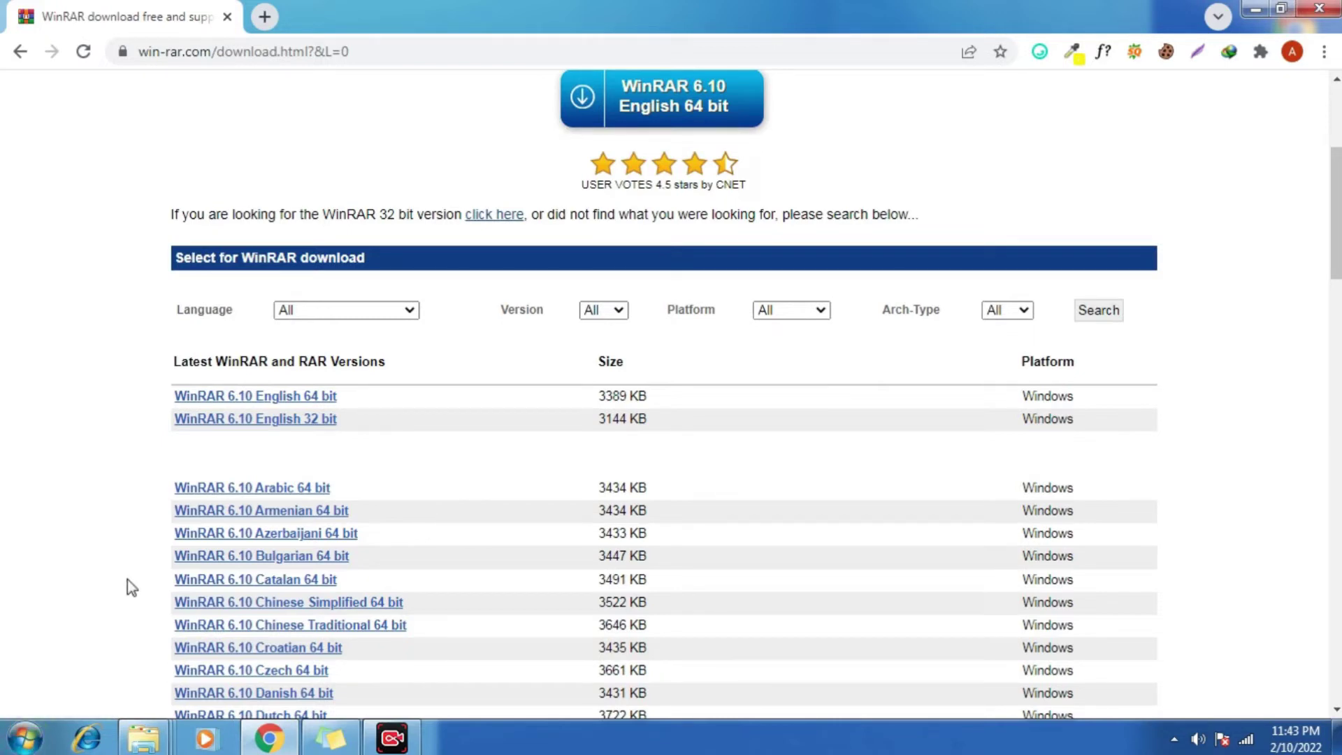
{"action": "left_click", "coordinate": [25, 737]}
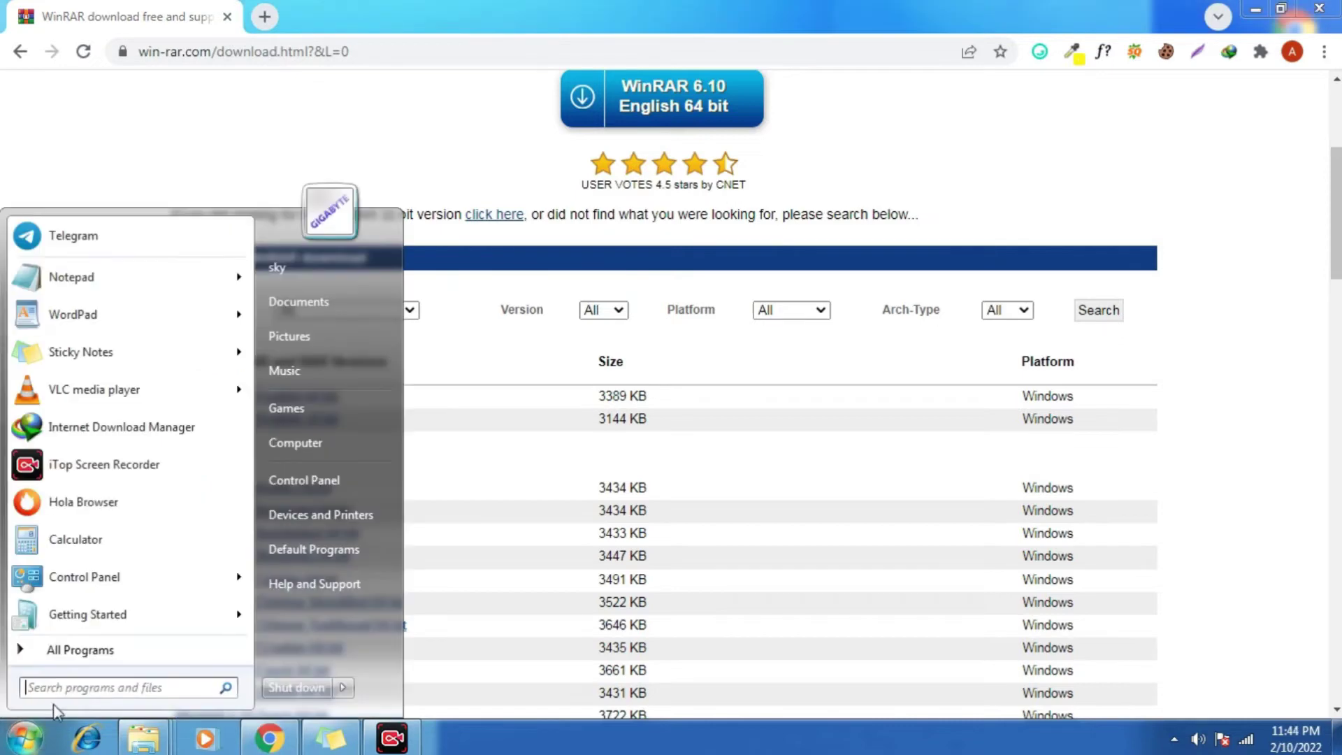
{"action": "type", "text": "system"}
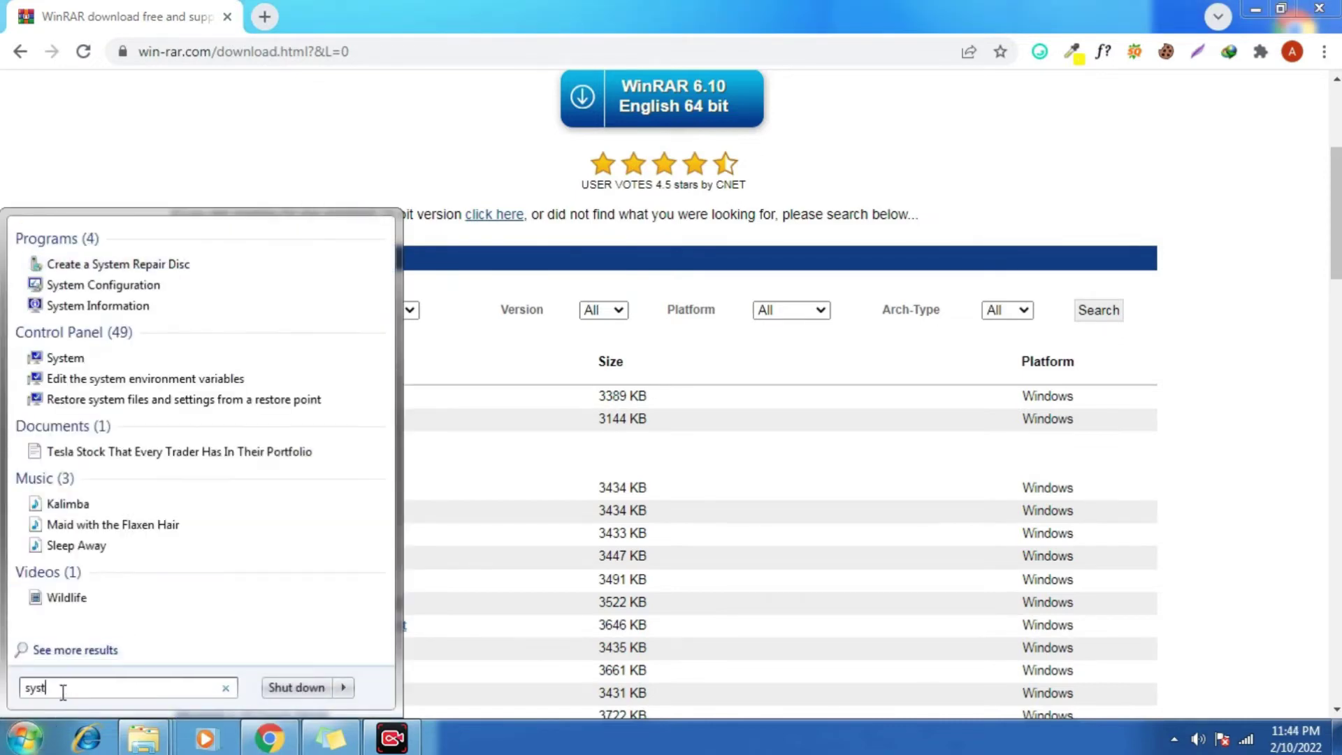
{"action": "left_click", "coordinate": [105, 368]}
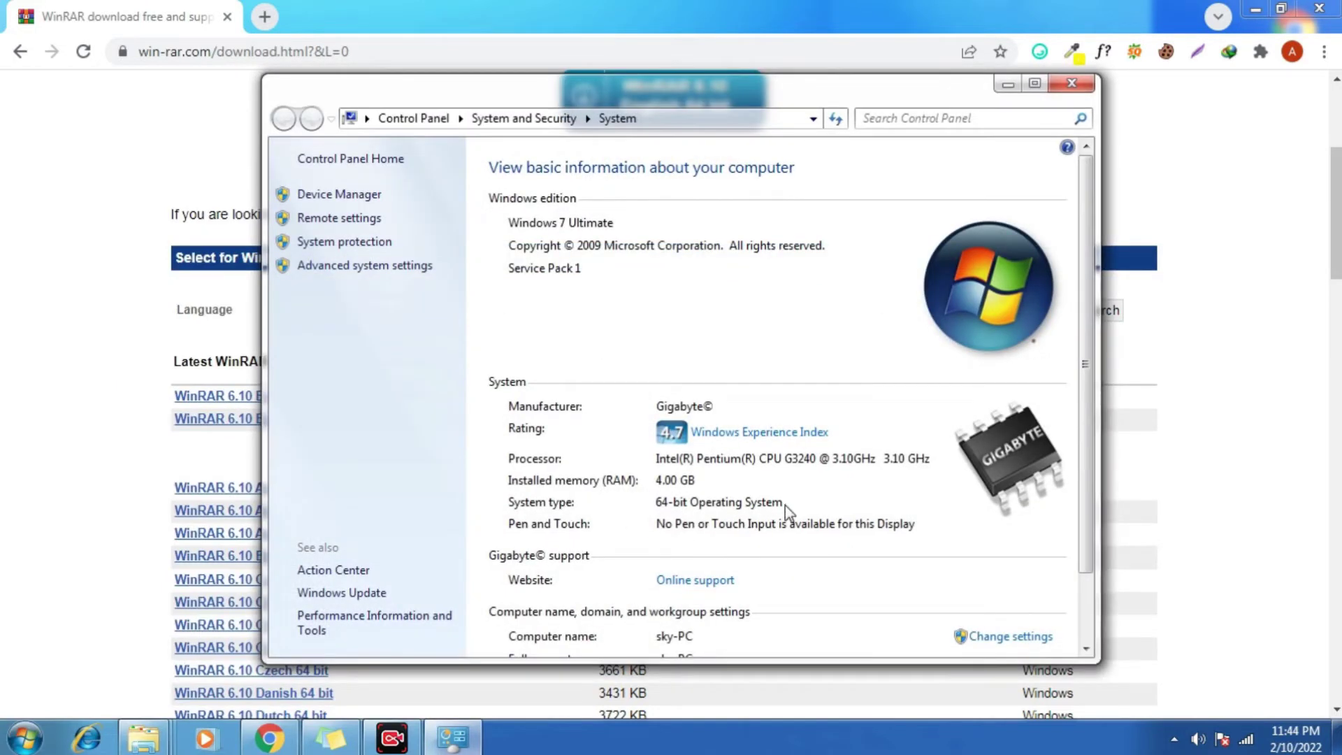
{"action": "left_click", "coordinate": [1071, 83]}
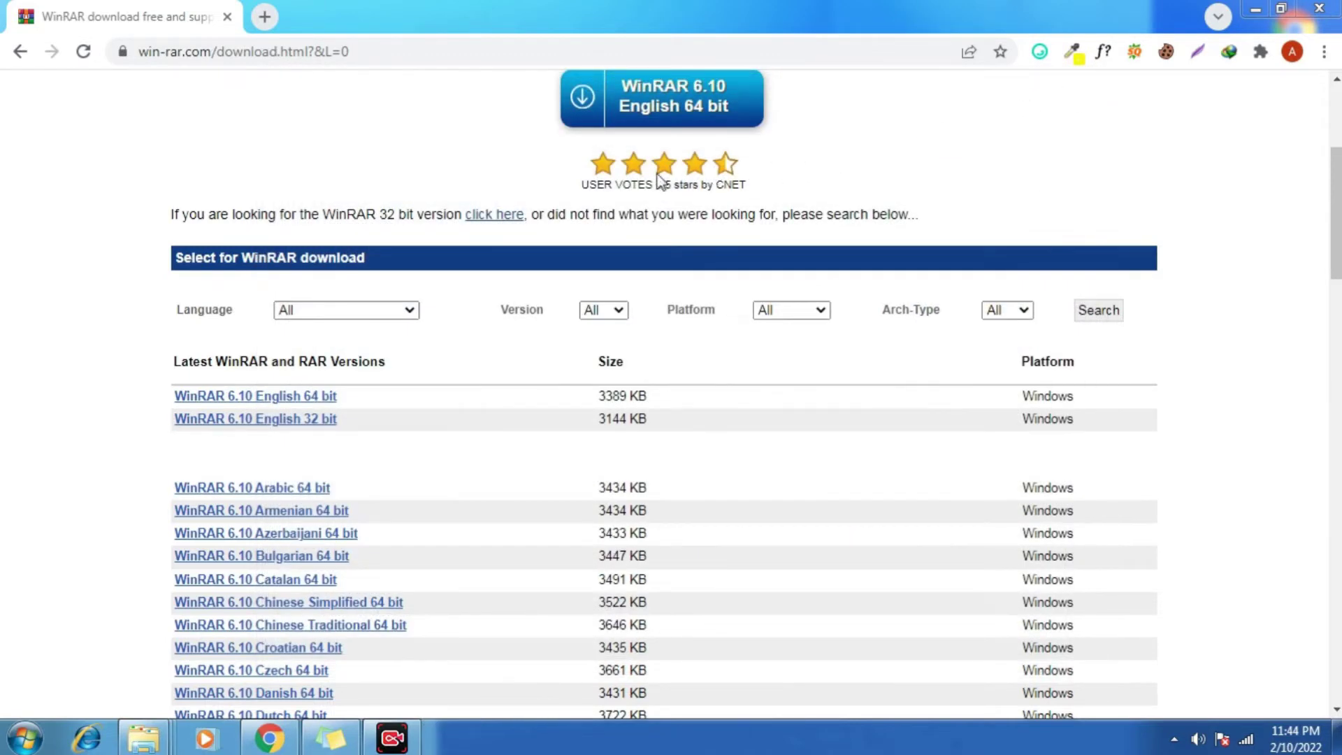
Download WinRAR 6.10 English 64 bit and show the Programs folder containing winrar-x64-610.
{"action": "left_click", "coordinate": [323, 400]}
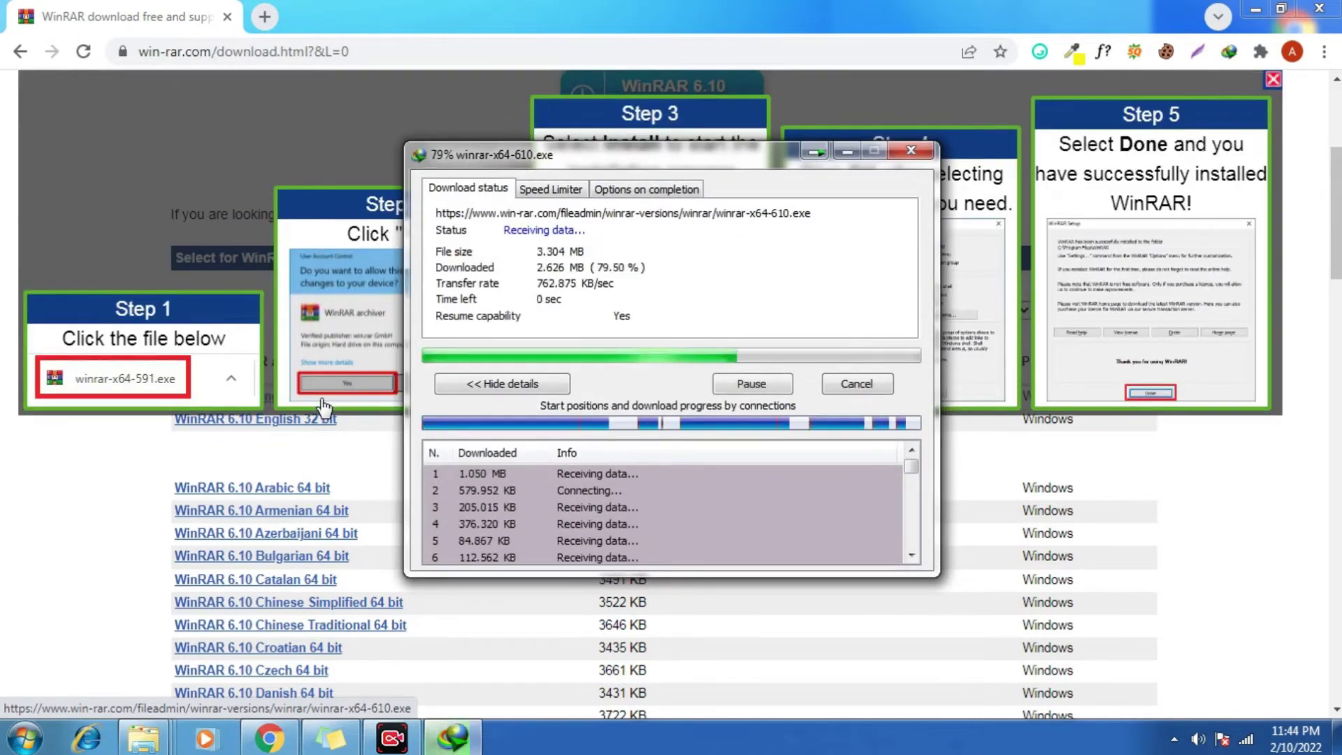
{"action": "left_click", "coordinate": [696, 349]}
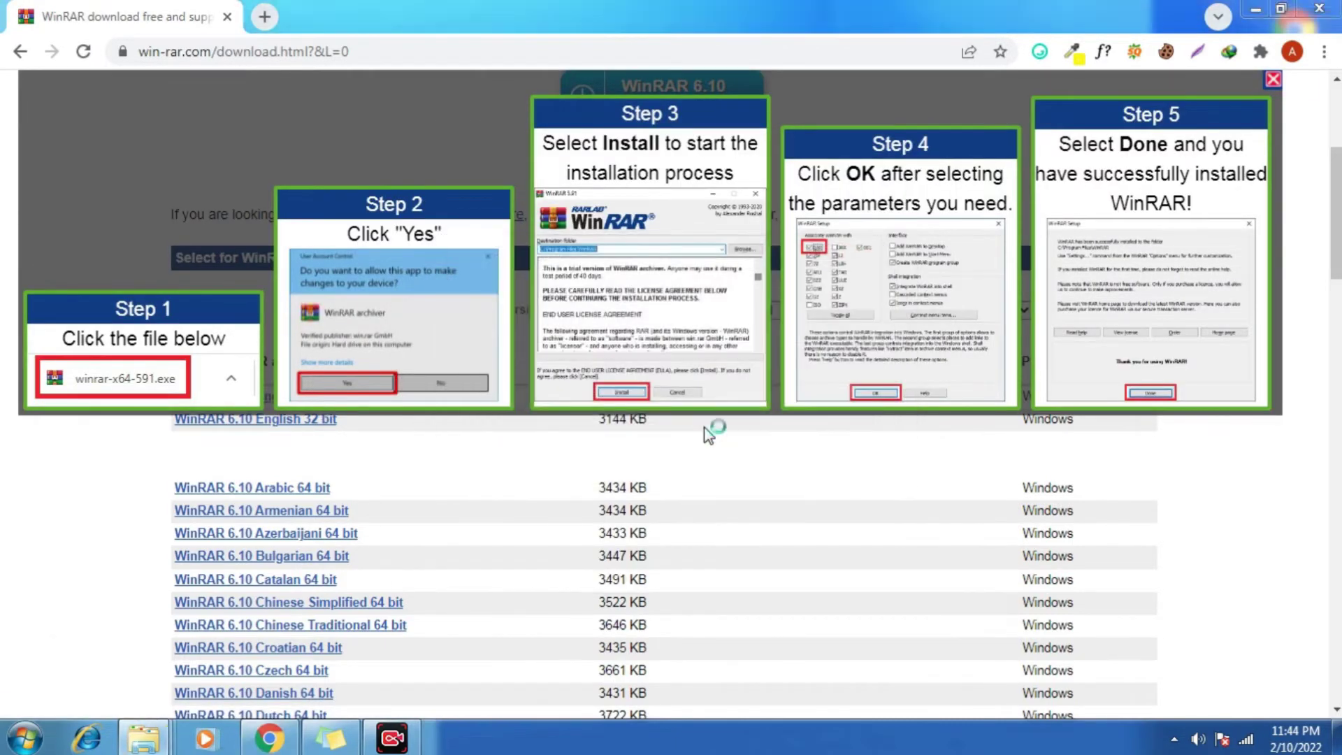
Cut winrar-x64-610 from the Programs folder and paste it onto the desktop.
{"action": "left_click", "coordinate": [700, 427]}
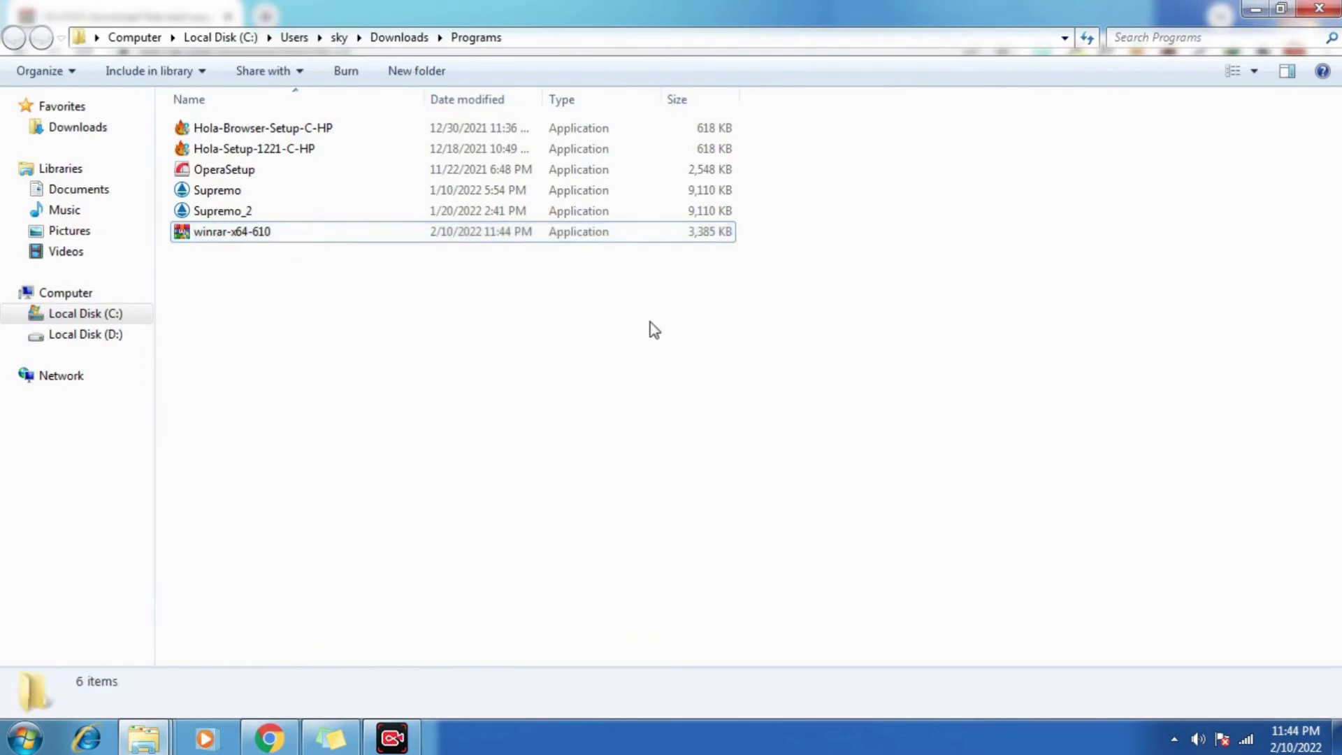
{"action": "right_click", "coordinate": [266, 238]}
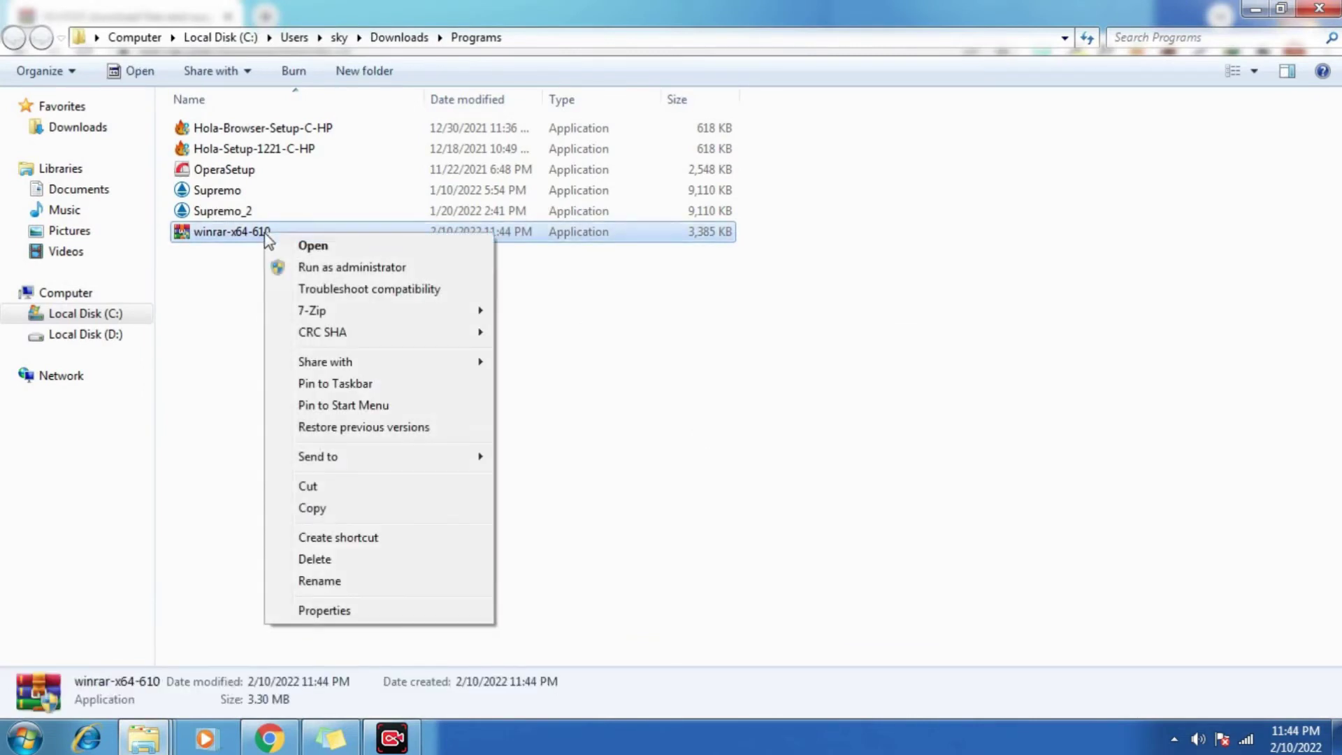
{"action": "left_click", "coordinate": [328, 486]}
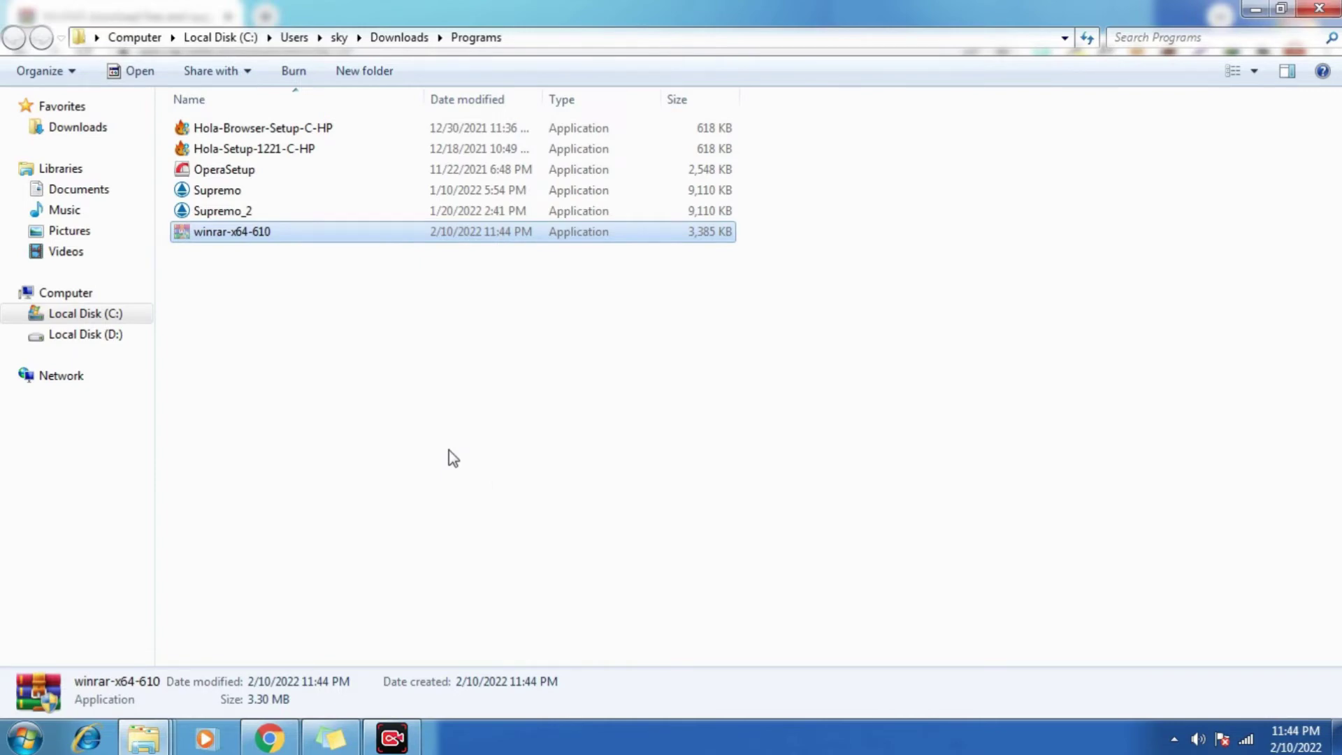
{"action": "left_click", "coordinate": [1255, 8]}
{"action": "right_click", "coordinate": [632, 264]}
{"action": "left_click", "coordinate": [681, 347]}
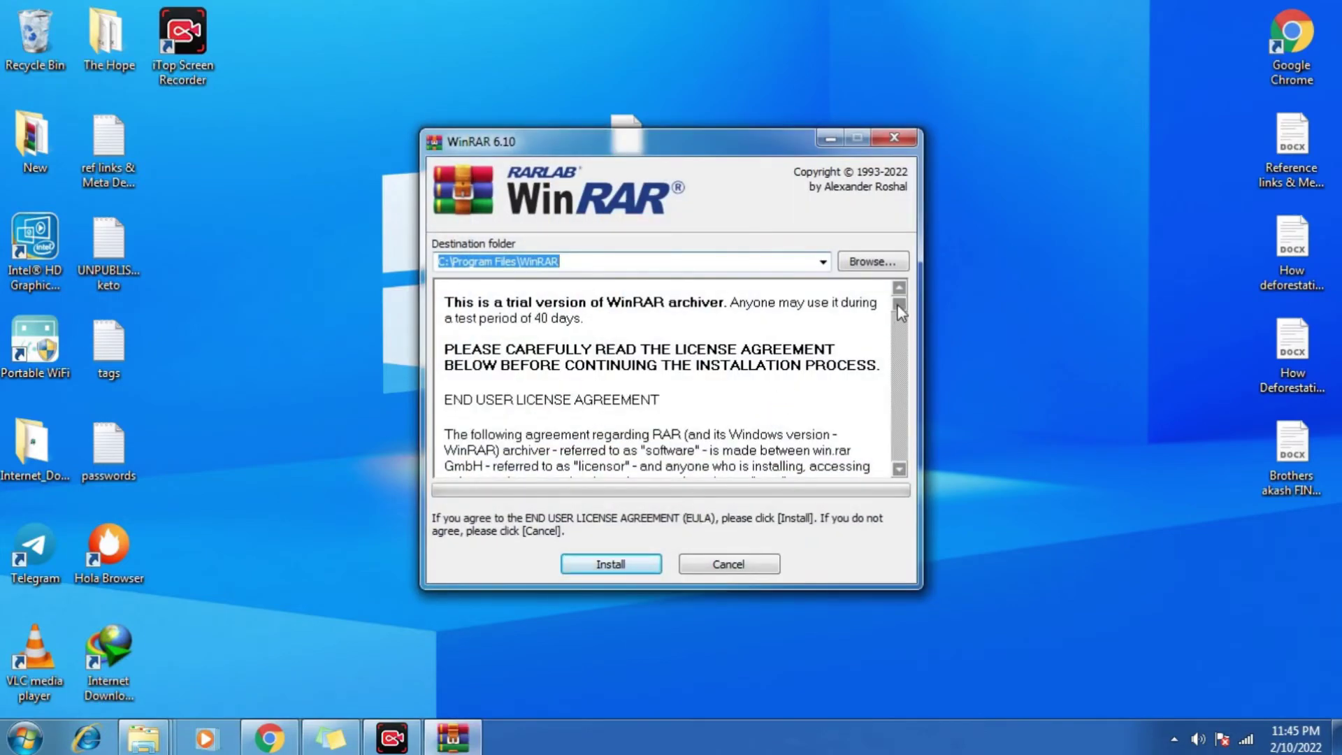
Install WinRAR to C:\Program Files\WinRAR with 001 and GZ associations unticked.
{"action": "left_click_drag", "start_coordinate": [900, 312], "coordinate": [899, 458]}
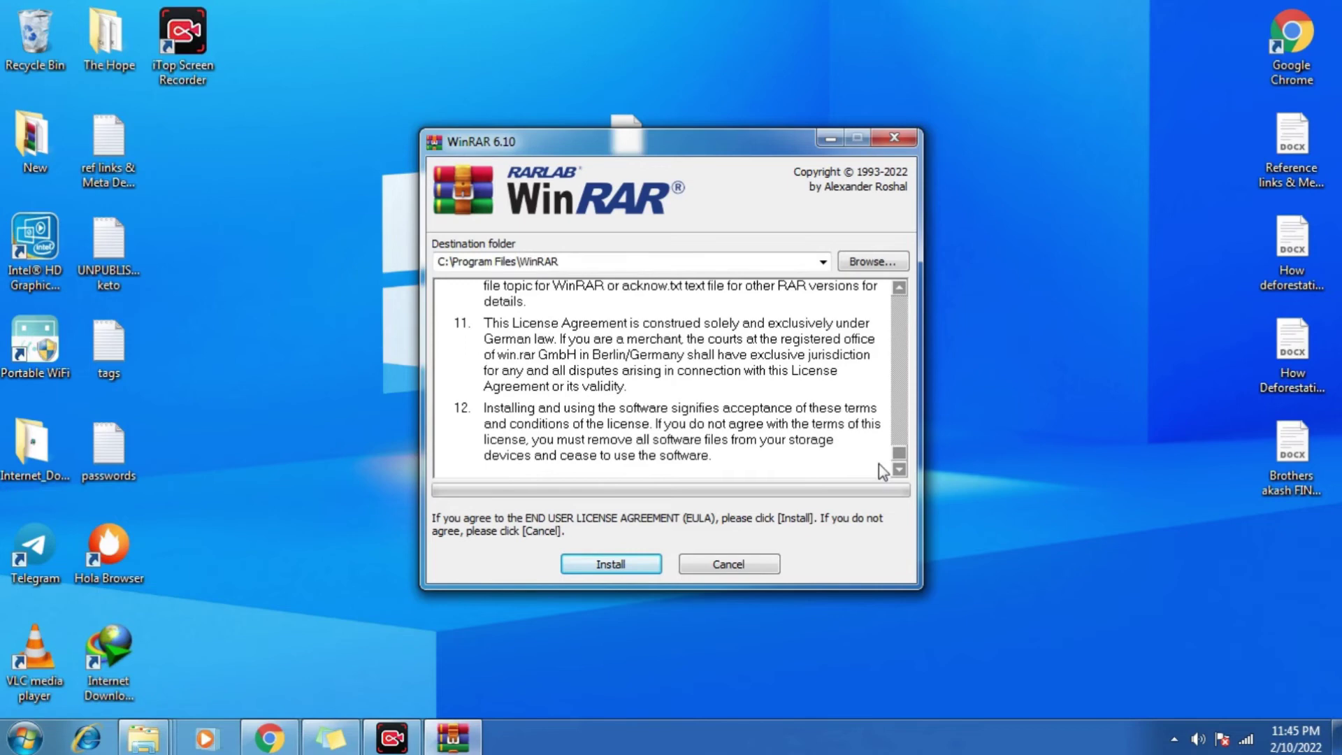
{"action": "left_click", "coordinate": [634, 562]}
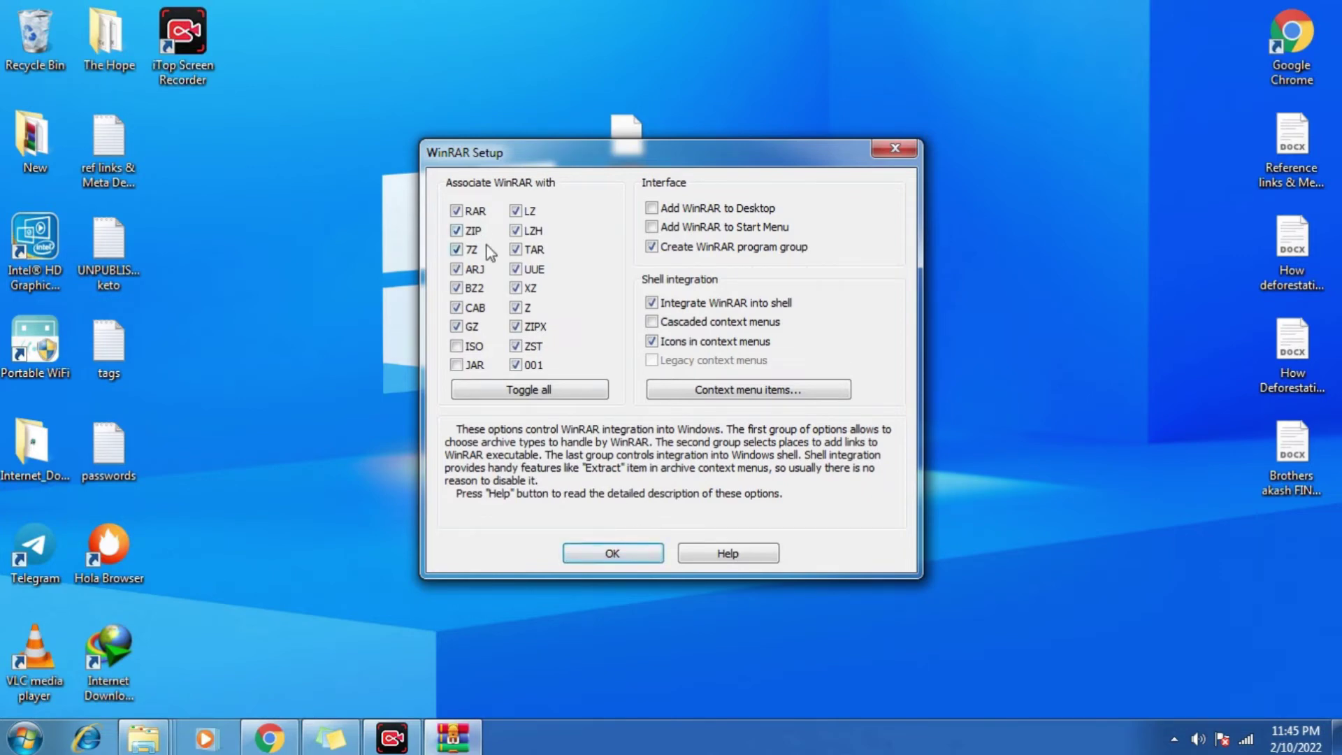
{"action": "left_click", "coordinate": [515, 364]}
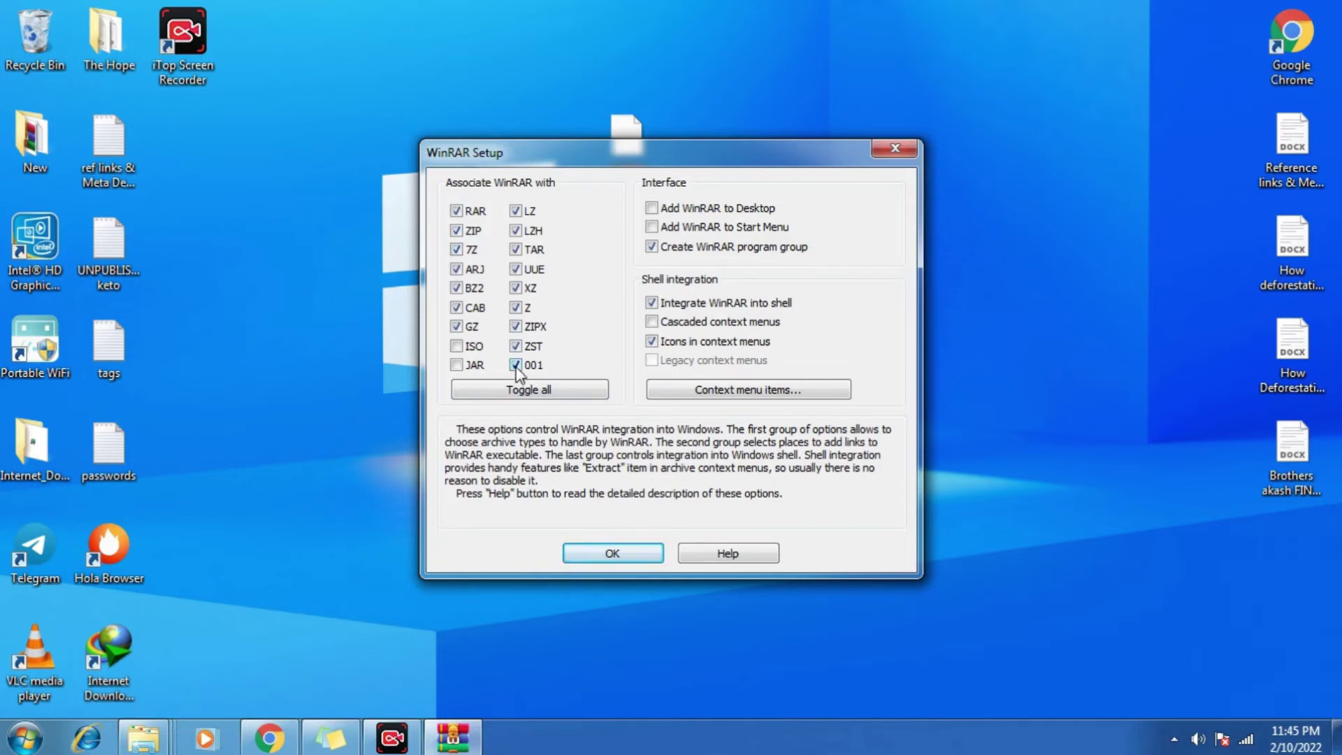
{"action": "left_click", "coordinate": [456, 329]}
{"action": "left_click", "coordinate": [609, 554]}
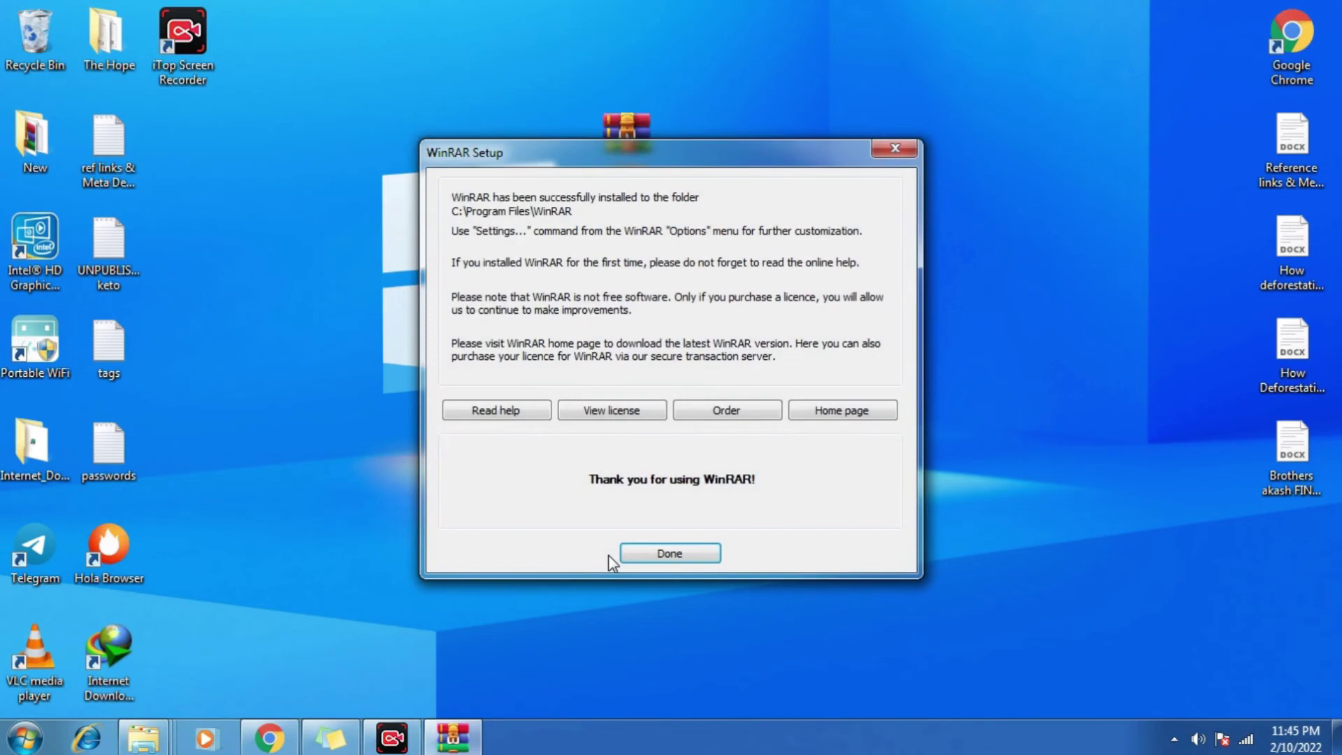
Finish setup, skim the Console RAR manual in Notepad, then move the installer icon left.
{"action": "left_click", "coordinate": [678, 556]}
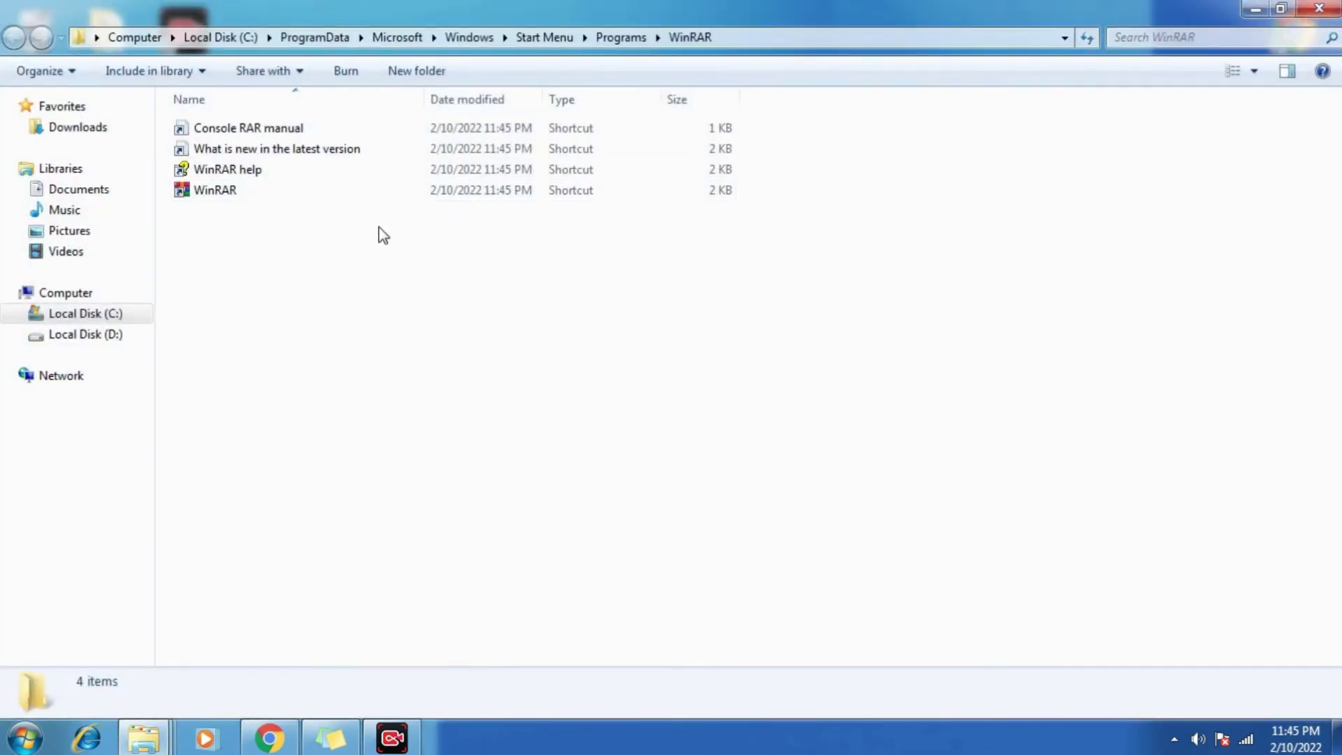
{"action": "double_click", "coordinate": [264, 130]}
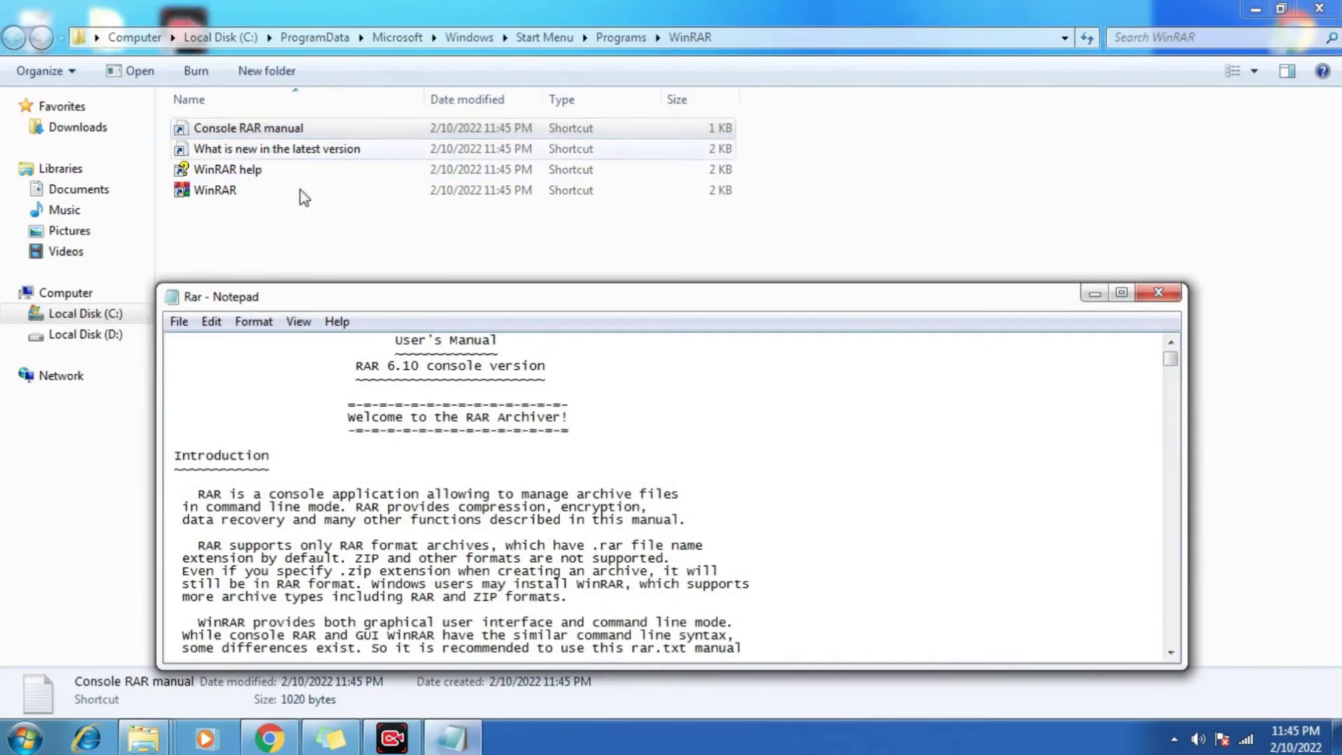
{"action": "left_click_drag", "start_coordinate": [1171, 358], "coordinate": [1170, 423]}
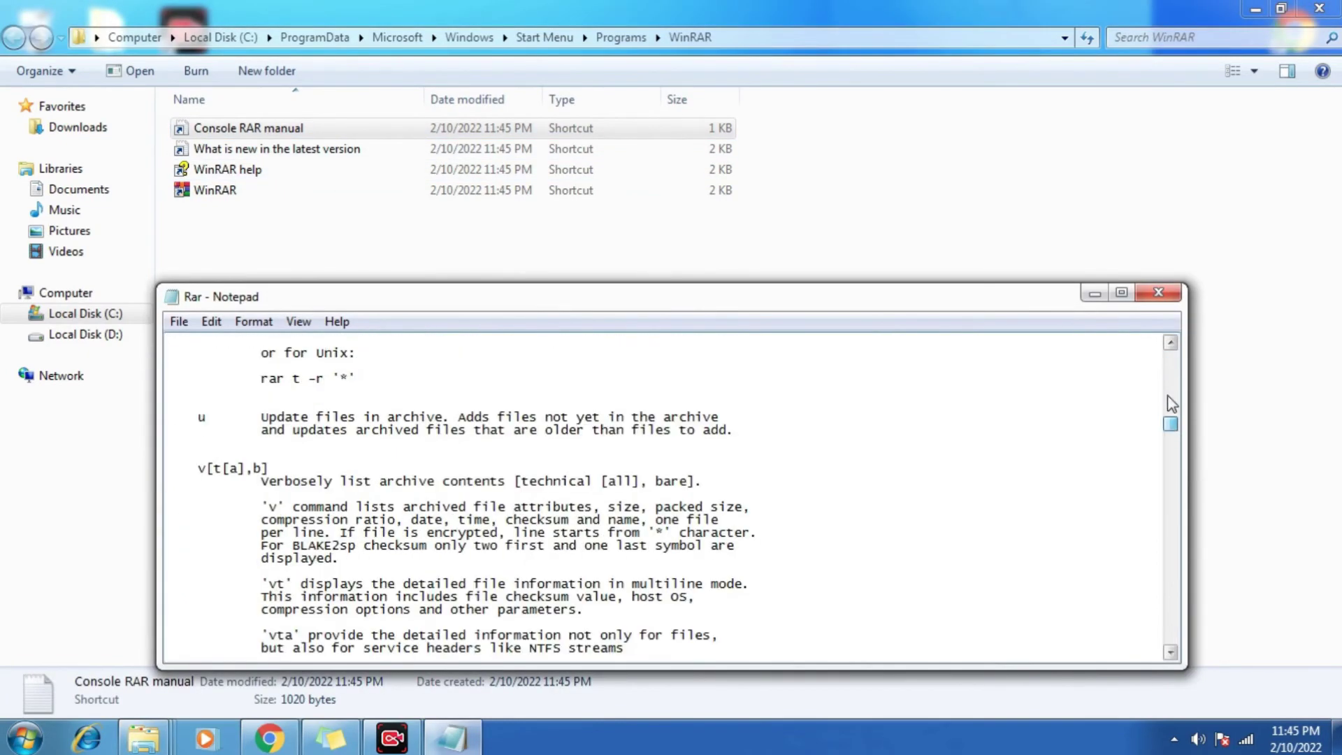
{"action": "left_click", "coordinate": [1158, 296]}
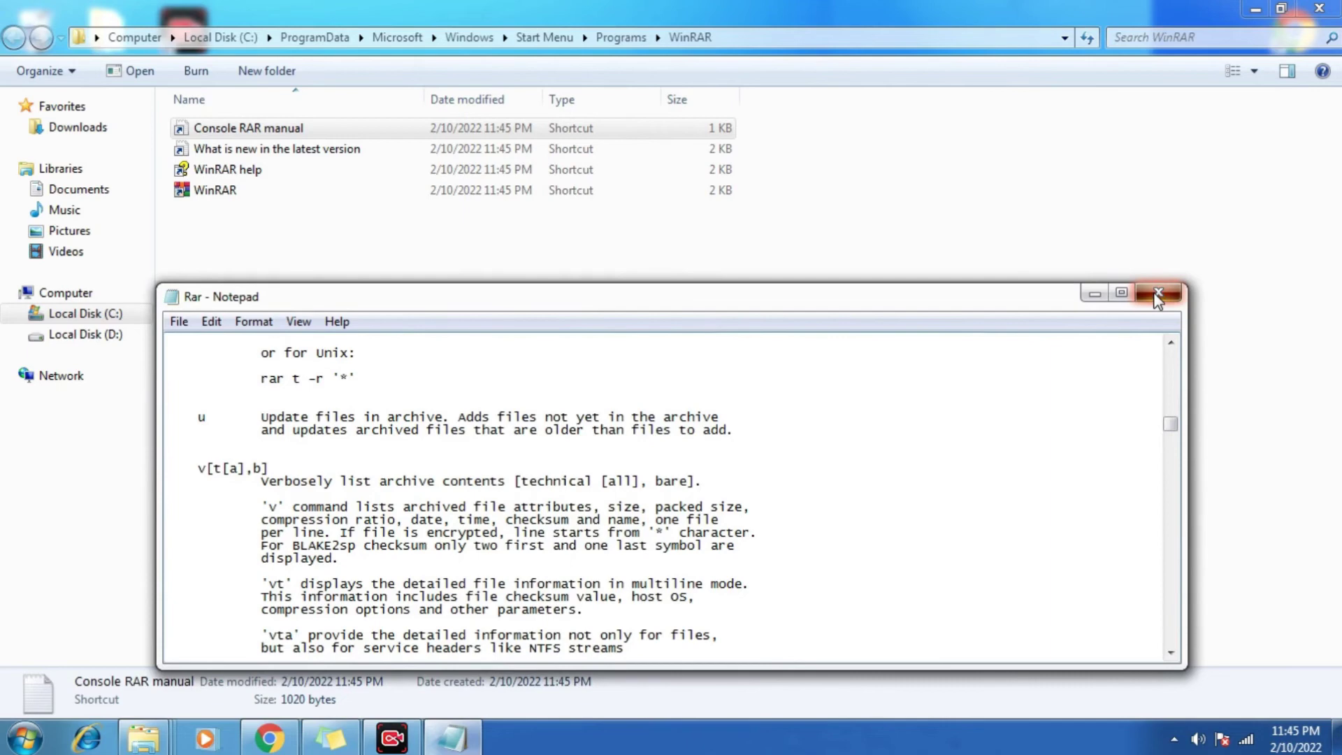
{"action": "left_click", "coordinate": [1251, 13]}
{"action": "left_click_drag", "start_coordinate": [602, 261], "coordinate": [477, 243]}
Move the Colibri Trader archive lower on the desktop and use Extract Here on it.
{"action": "left_click", "coordinate": [622, 190]}
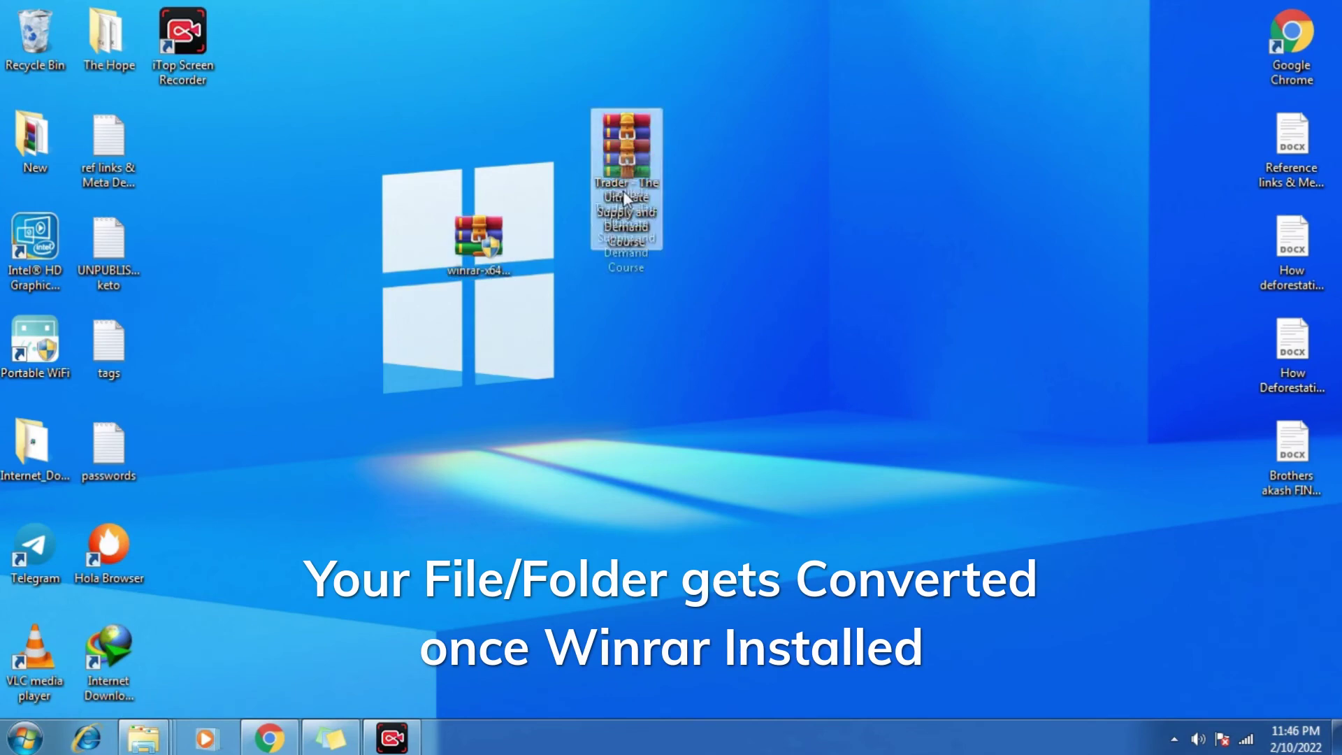
{"action": "left_click_drag", "start_coordinate": [623, 190], "coordinate": [622, 237]}
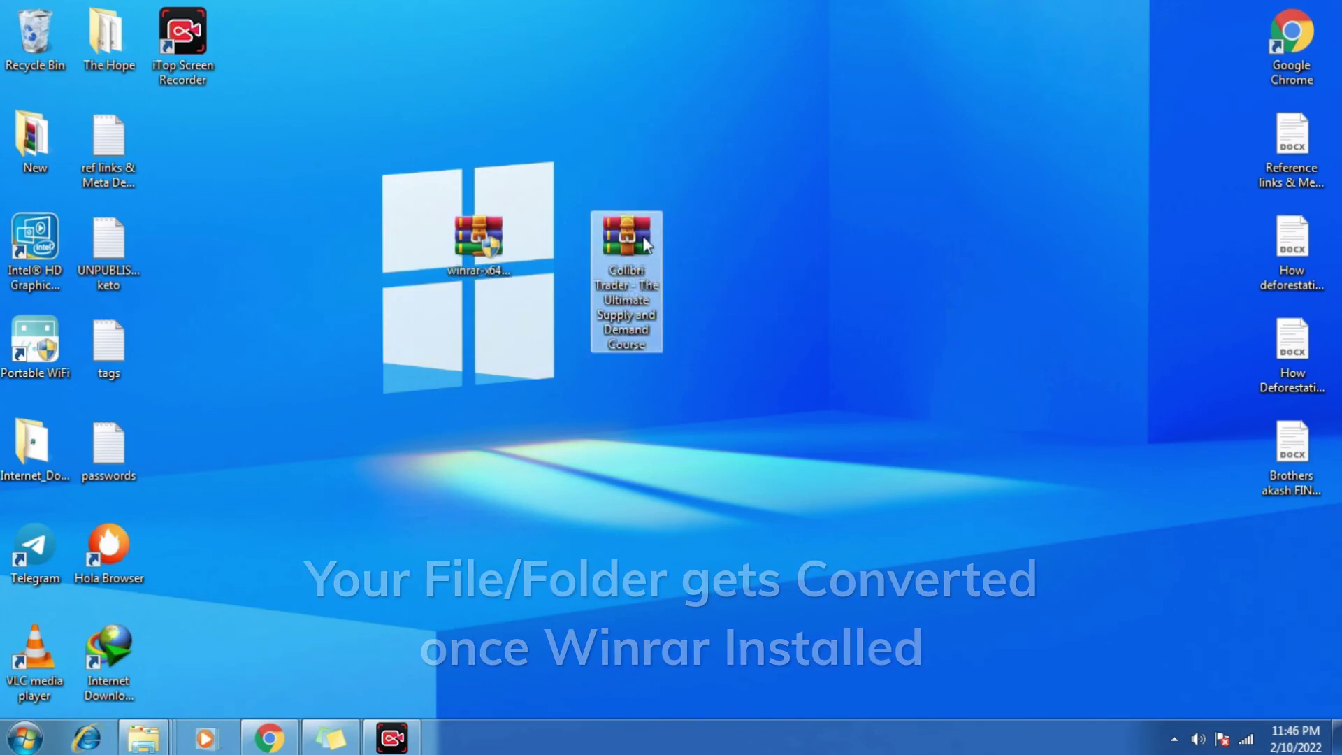
{"action": "mouse_move", "coordinate": [643, 243]}
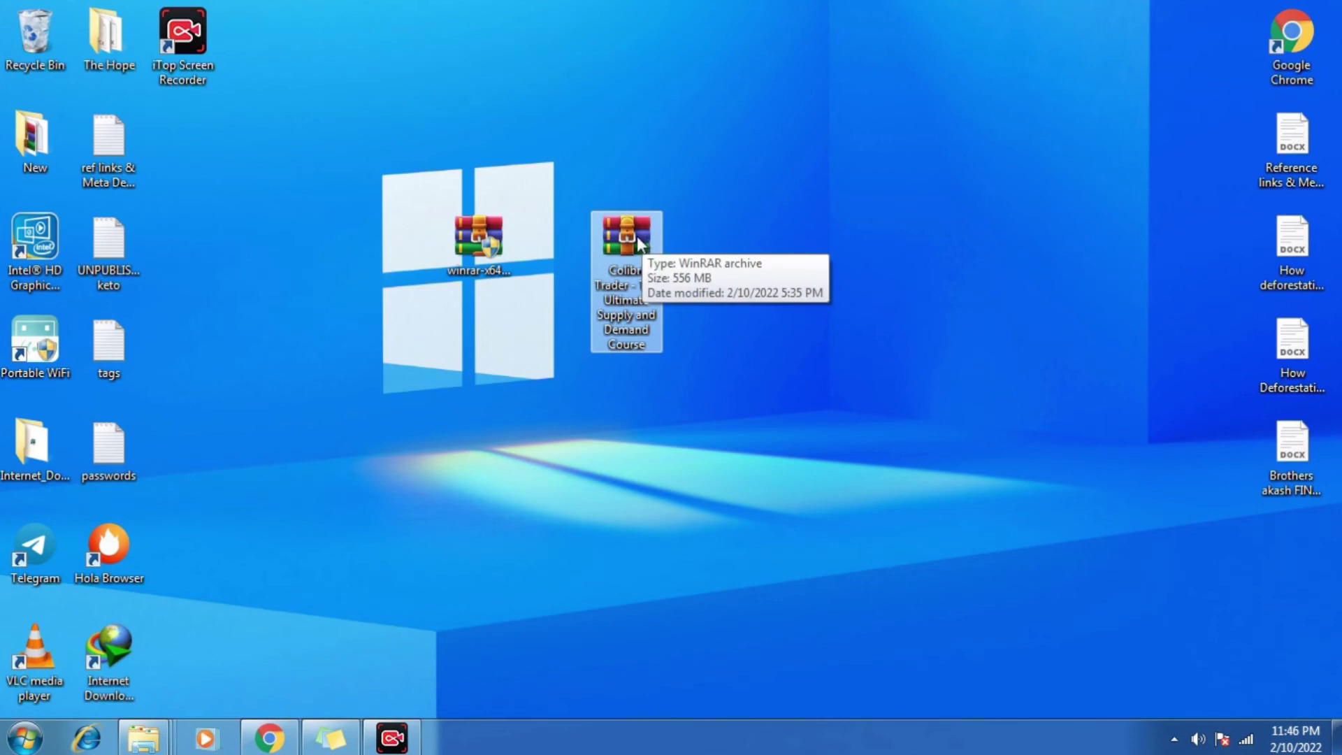
{"action": "right_click", "coordinate": [636, 238]}
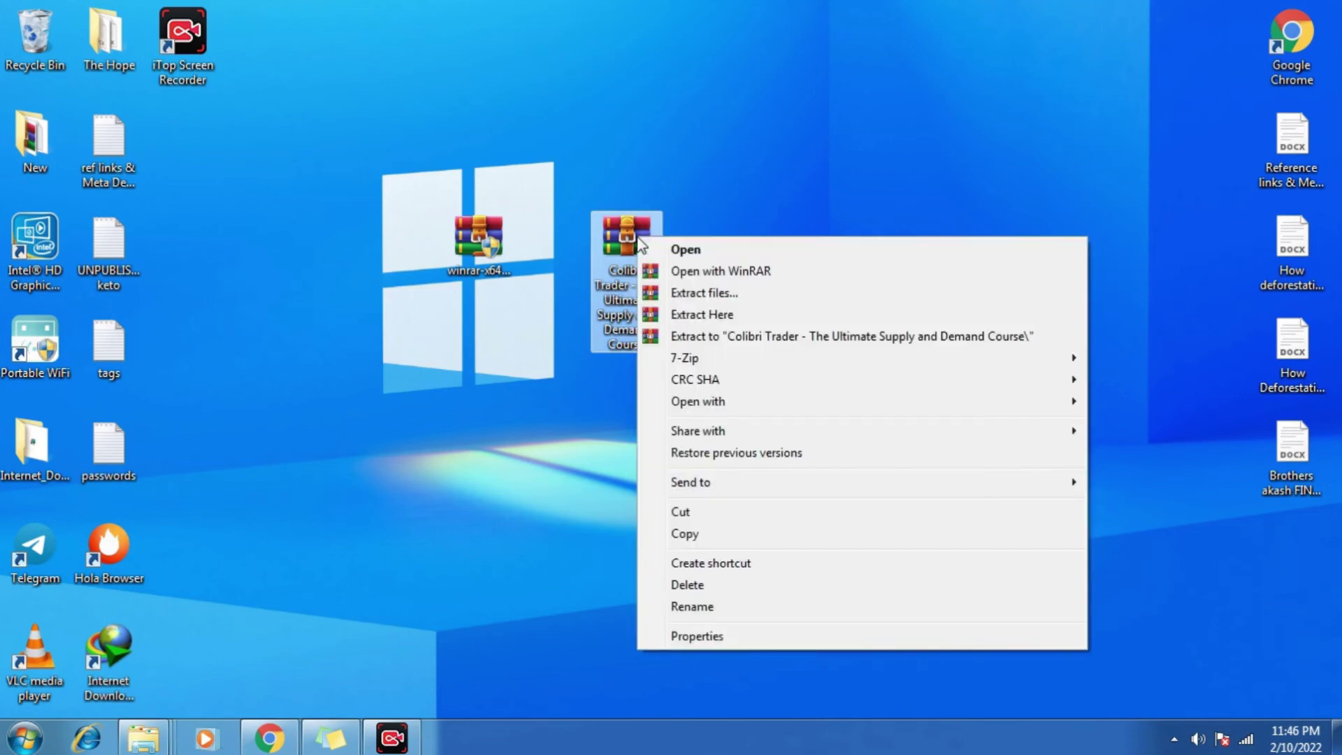
{"action": "left_click", "coordinate": [696, 316]}
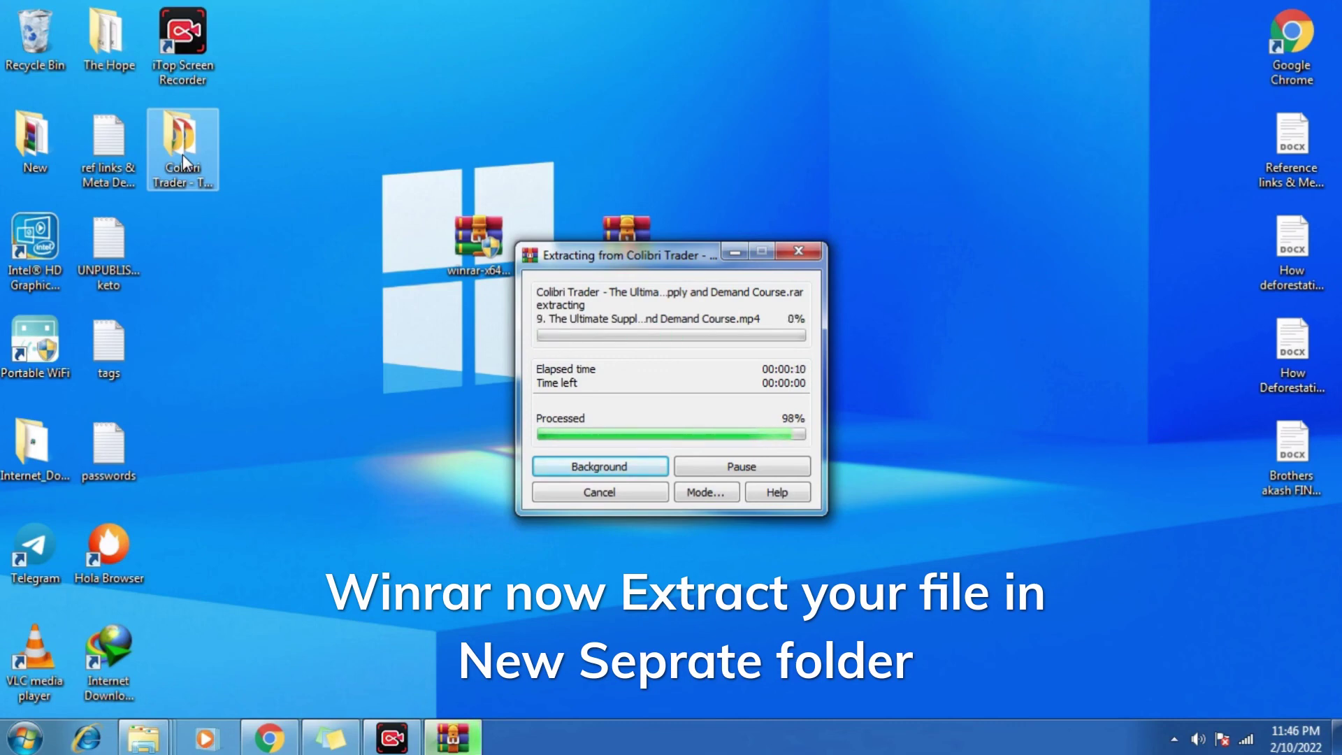
Move the extracted Colibri Trader folder mid-desktop and open its inner subfolder of course videos.
{"action": "left_click_drag", "start_coordinate": [183, 154], "coordinate": [660, 370]}
{"action": "double_click", "coordinate": [660, 371]}
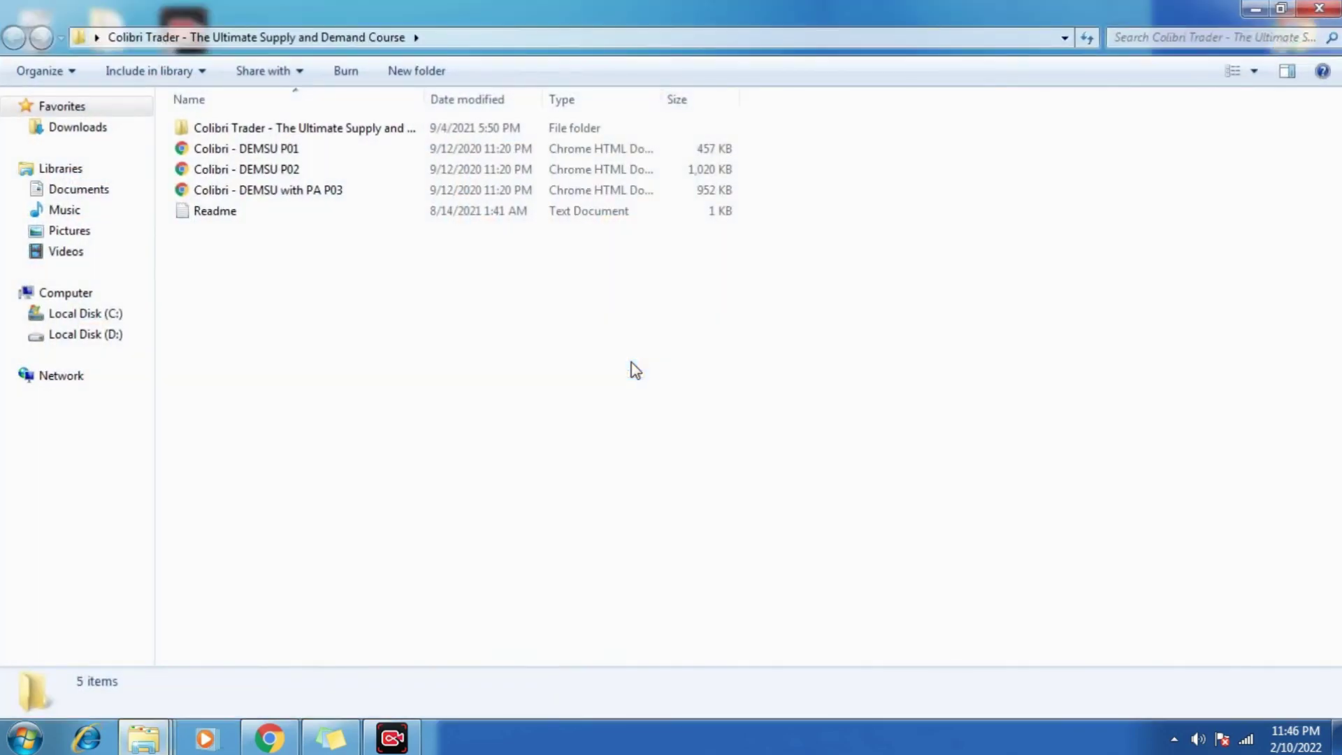
{"action": "double_click", "coordinate": [246, 133]}
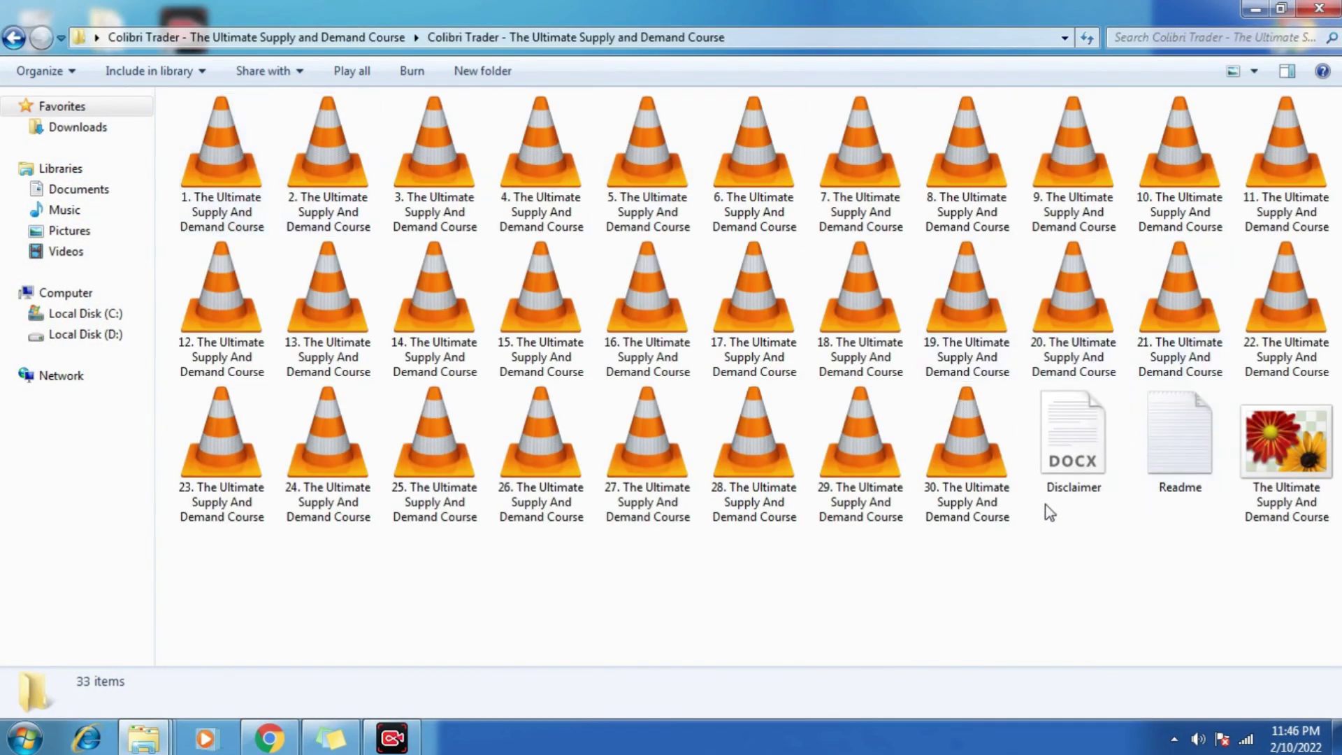